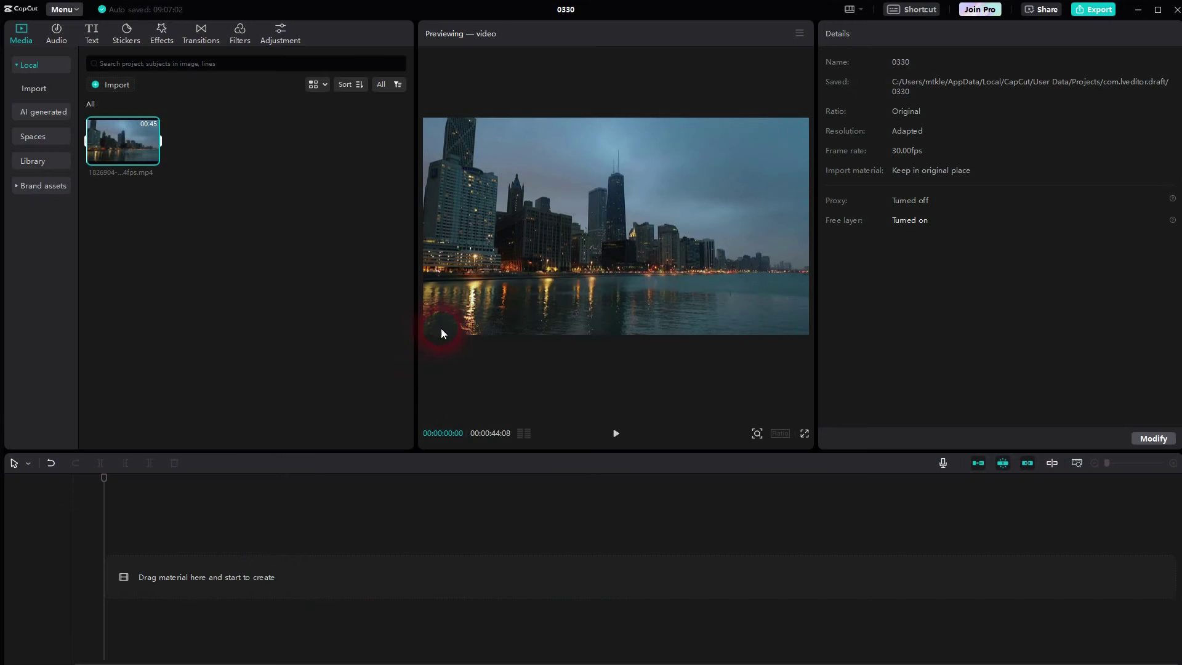
- Add the city skyline clip to the timeline and play it to around the five-second mark
left_click(151, 158)
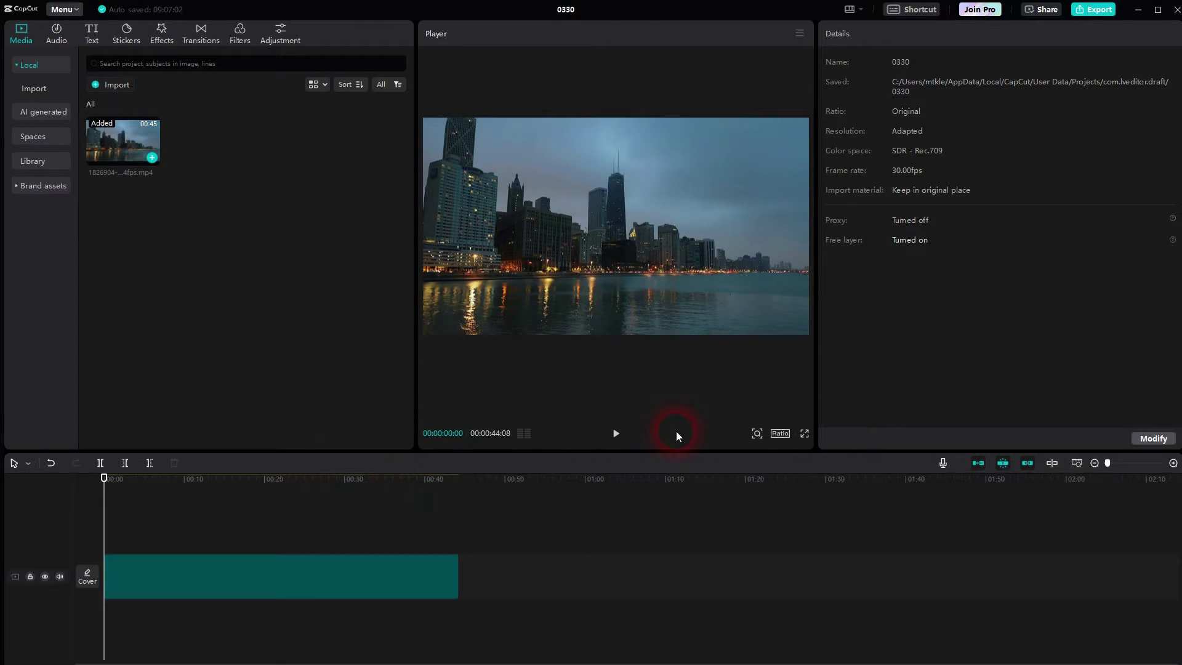
left_click(515, 324)
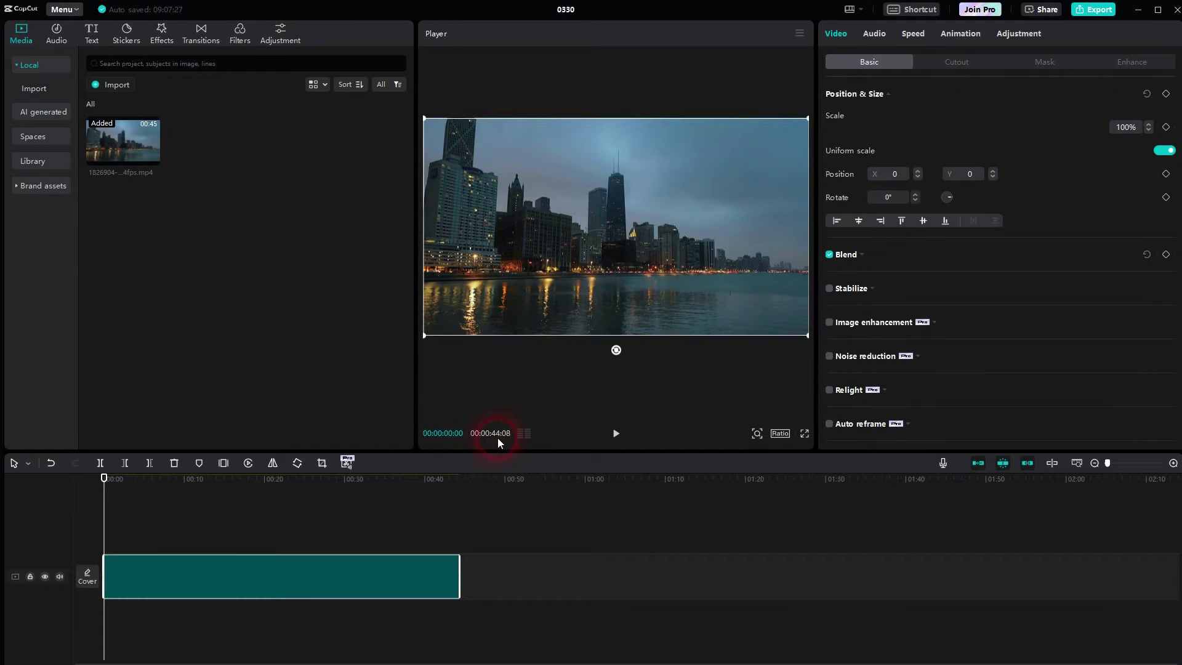
left_click(617, 435)
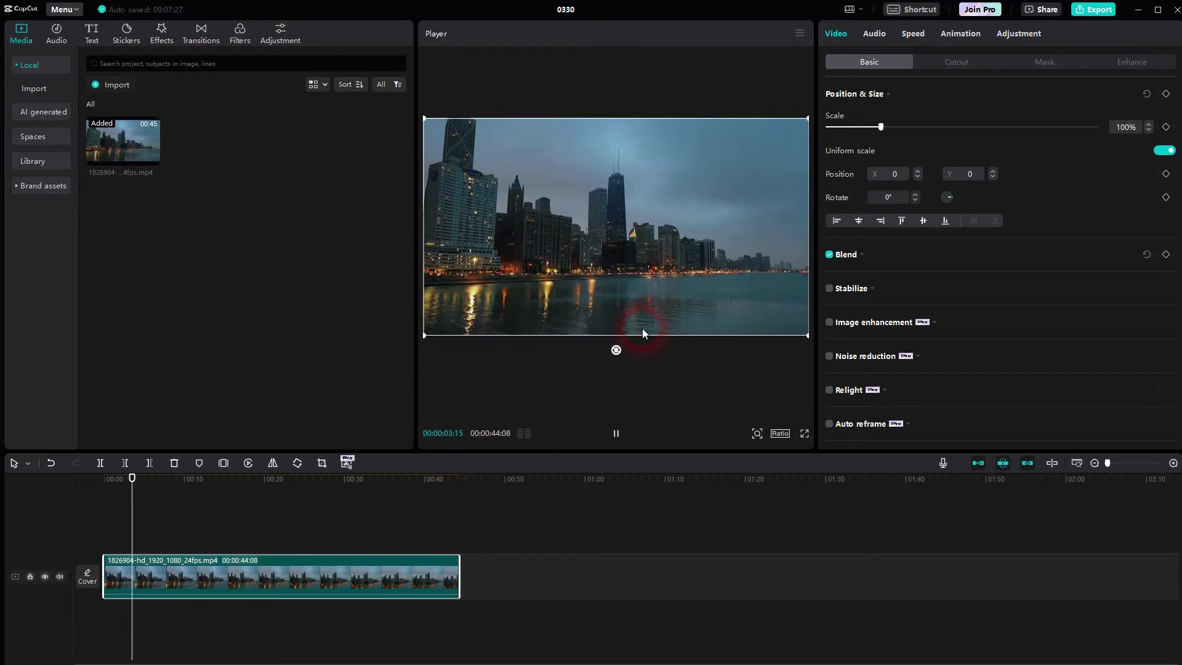
left_click(213, 542)
- Split the clip at 00:00:05:19, delete the right part, and zoom the timeline back to the start
left_click(154, 576)
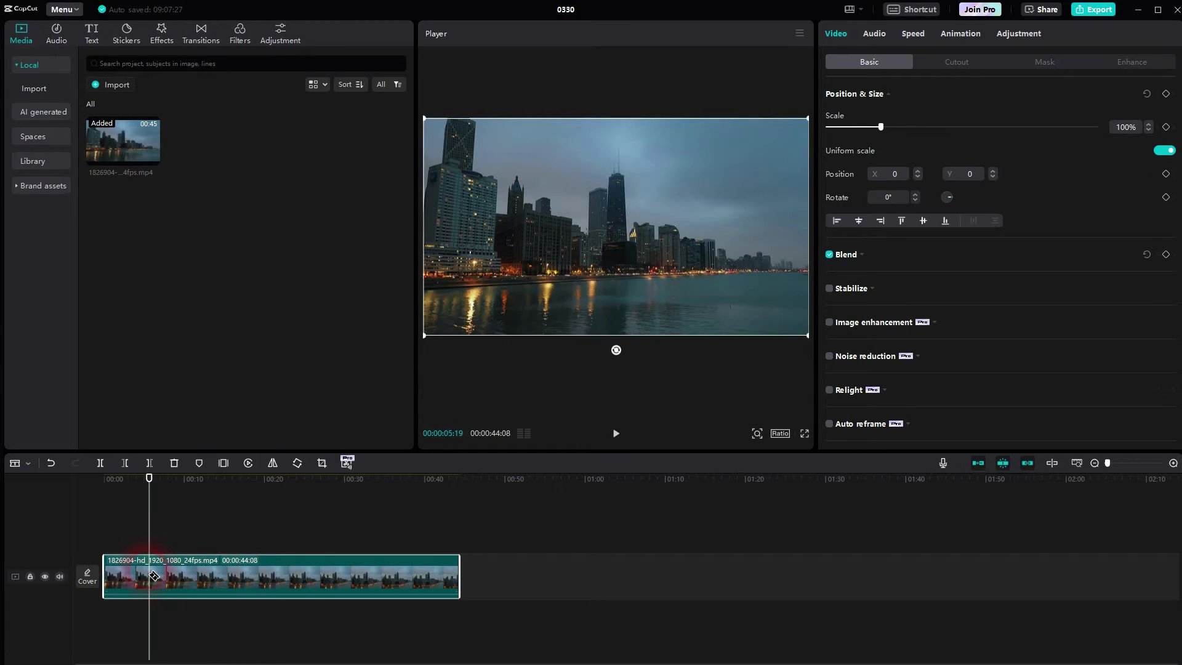
left_click(435, 543)
key("w")
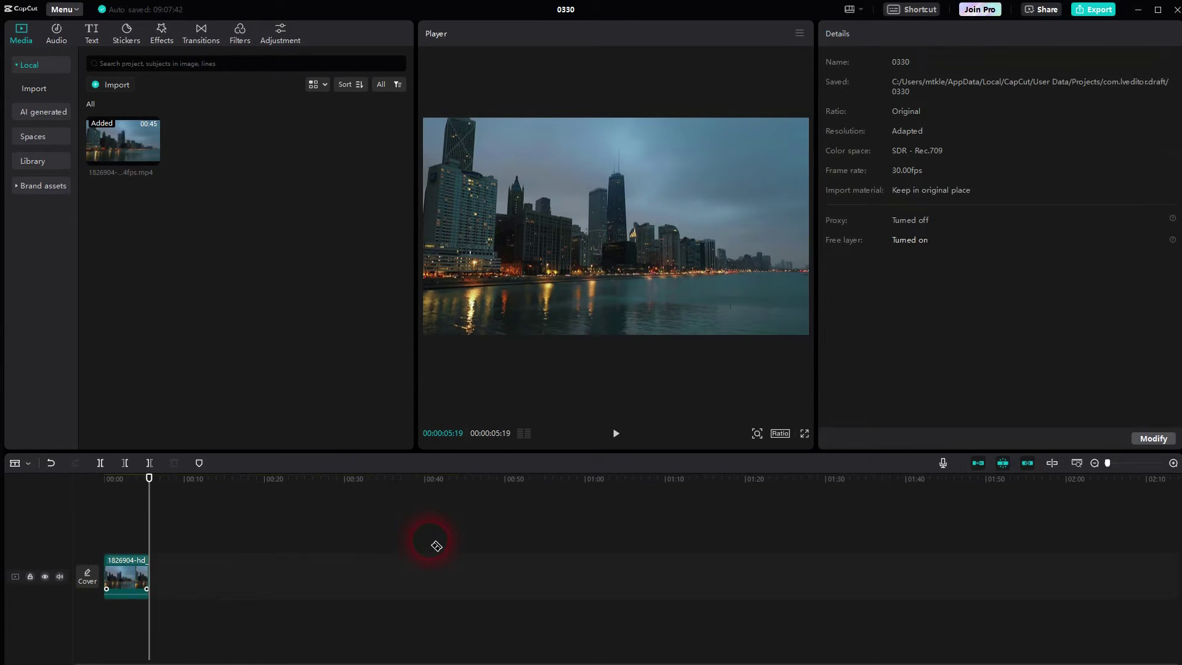
left_click(283, 568)
scroll(134, 575, "up", 5)
left_click(412, 520)
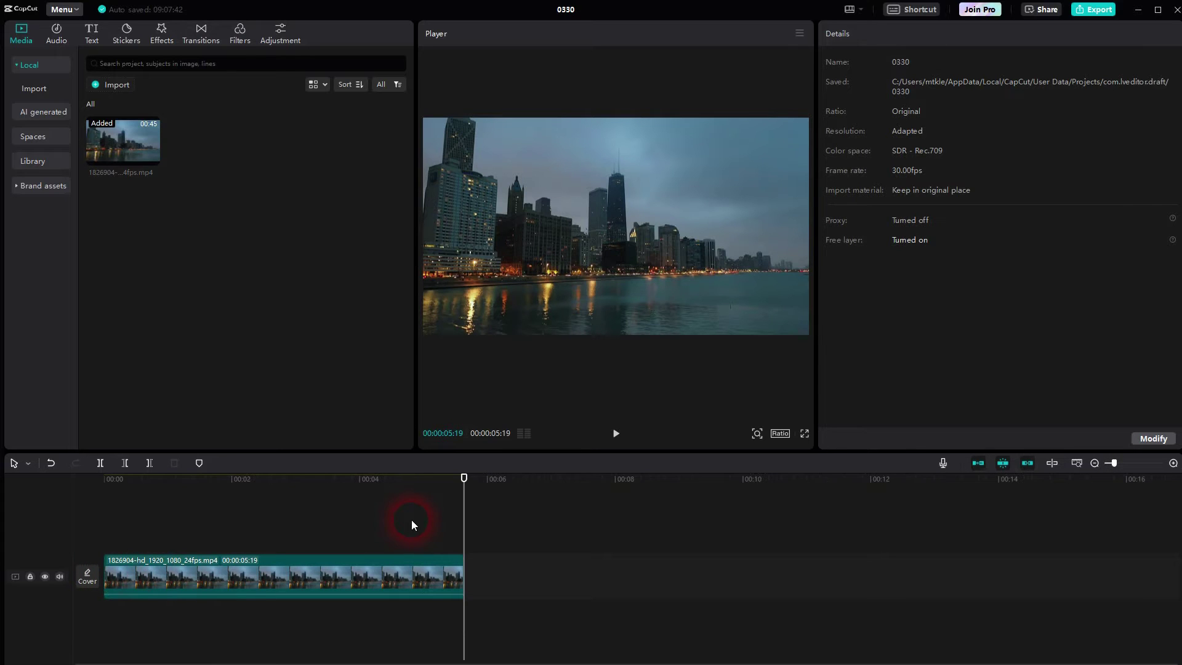
key("Home")
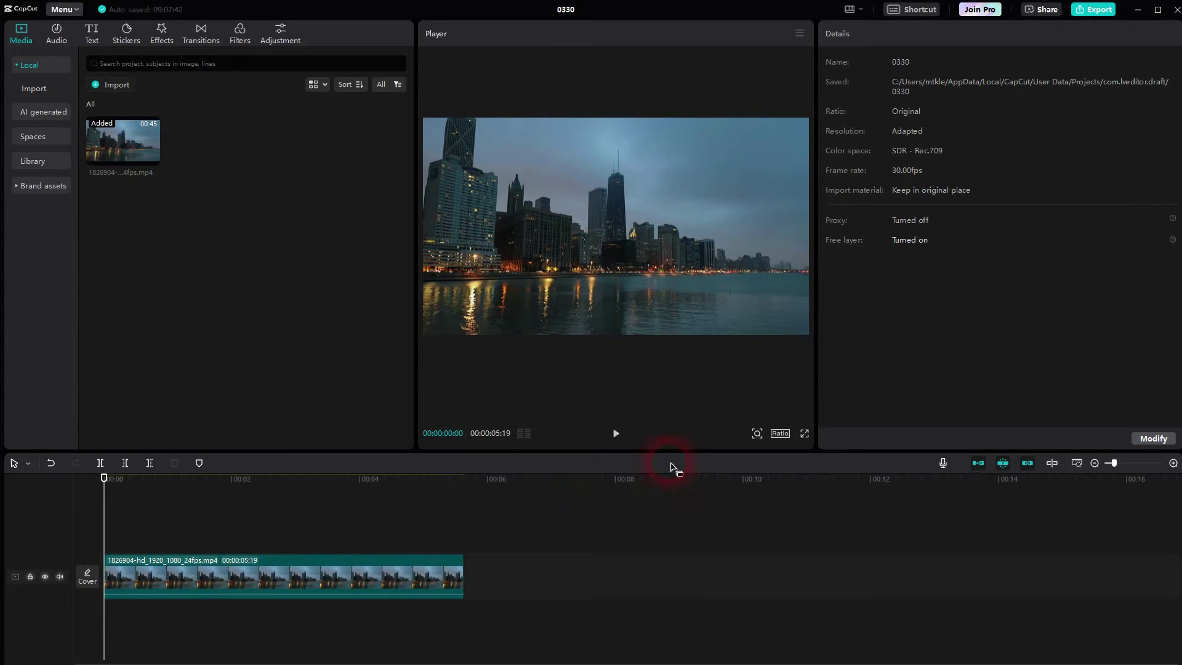
- Add a Default text clip and replace its placeholder with TORONTO
left_click(91, 32)
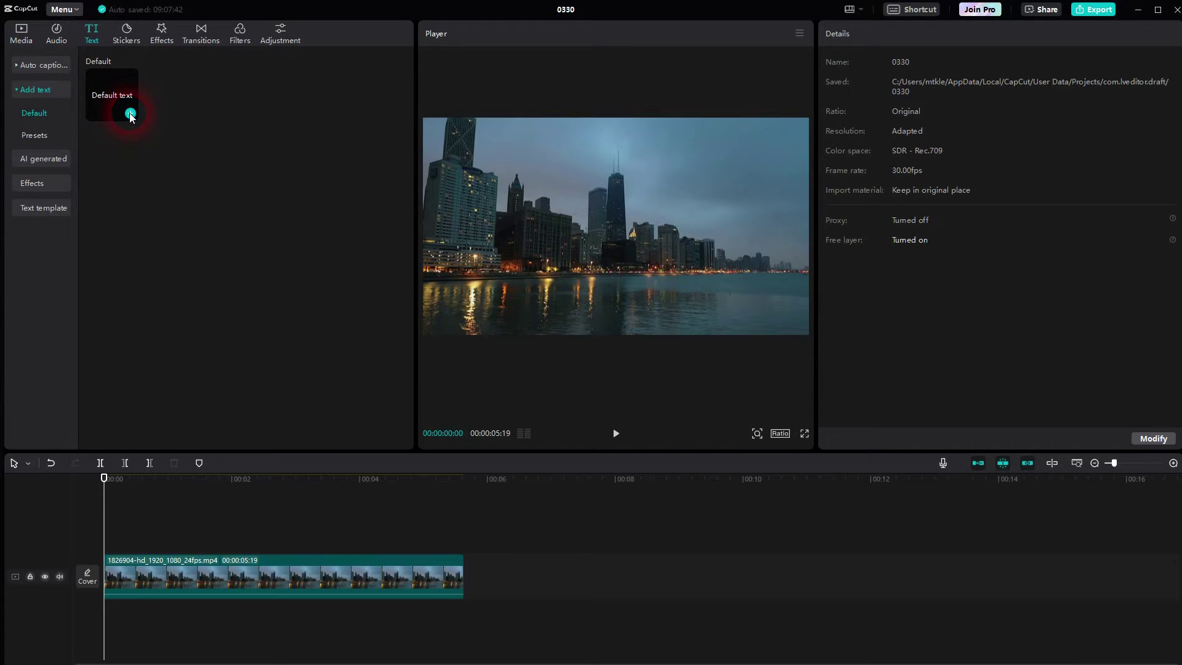
left_click(130, 113)
left_click(246, 543)
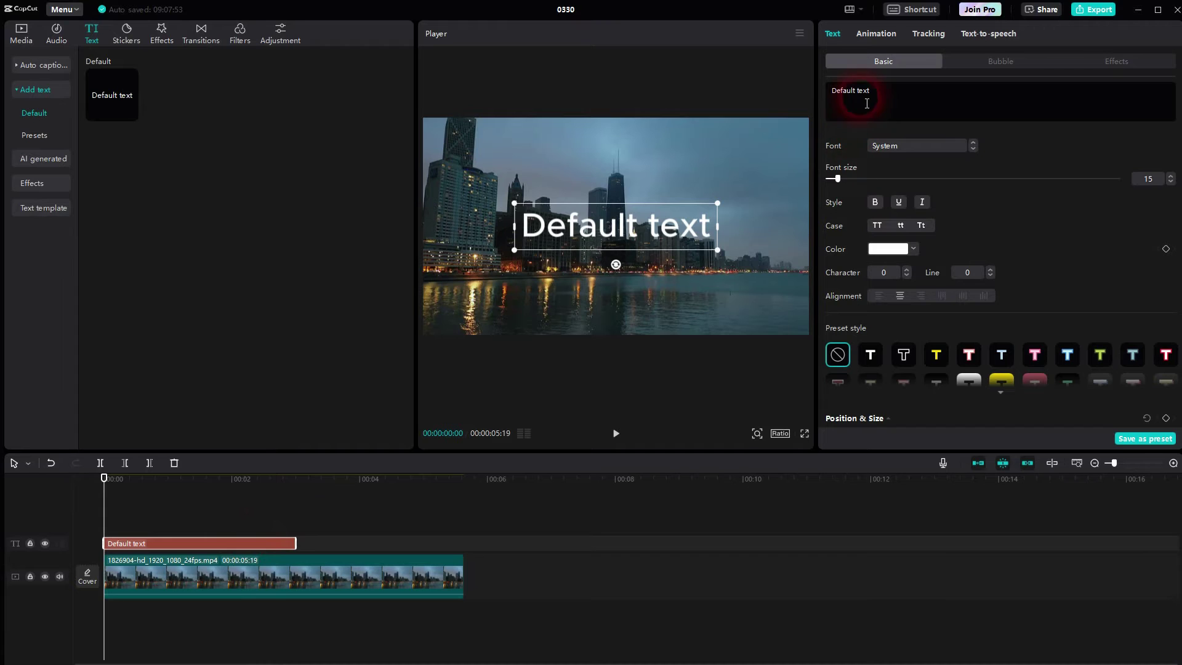
left_click_drag(879, 94, 823, 87)
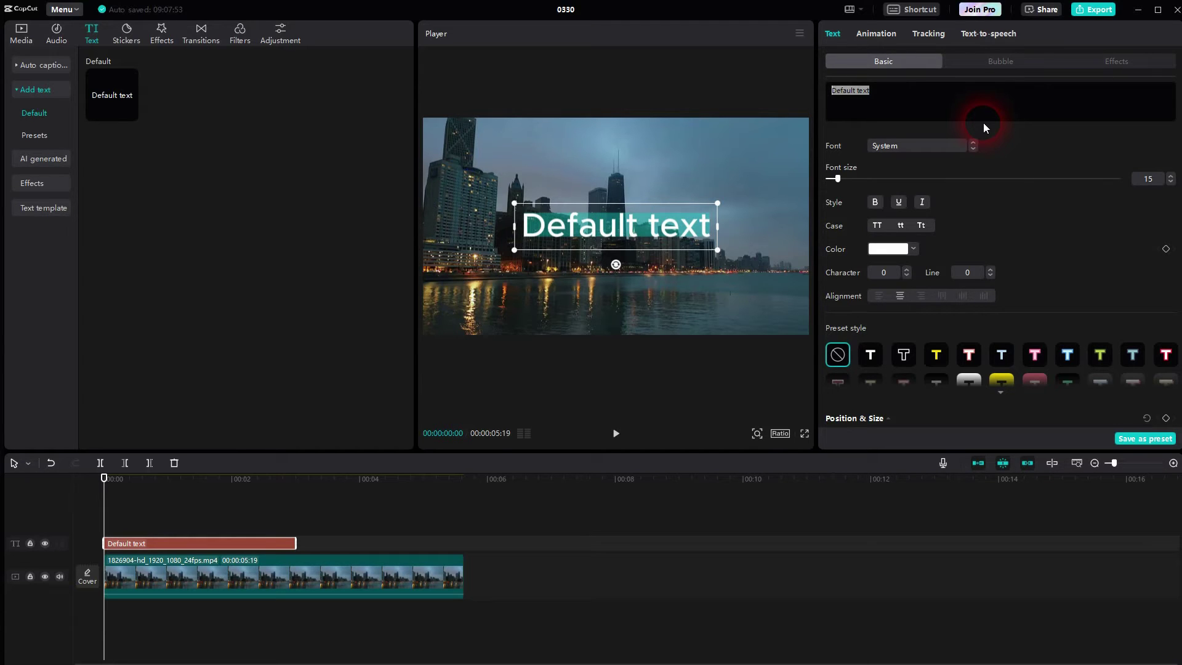
type("TORONTO")
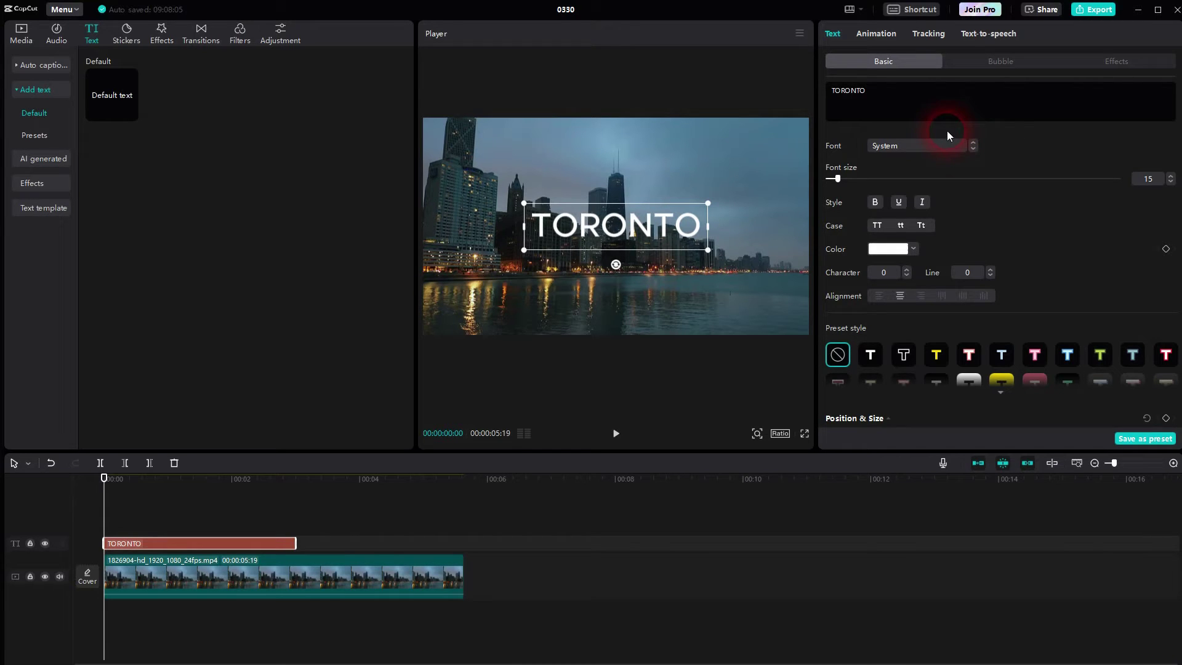
- Set TORONTO to the ZY Fervent font at size 33 and hide the video track
left_click(899, 145)
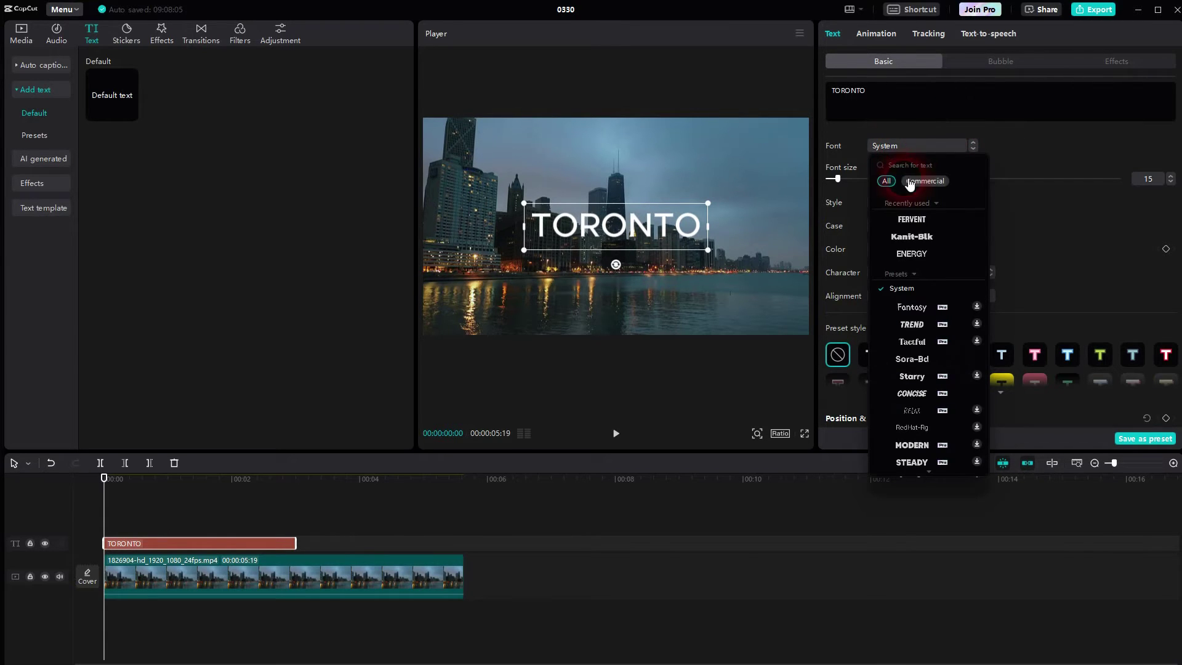
left_click(924, 221)
left_click(854, 179)
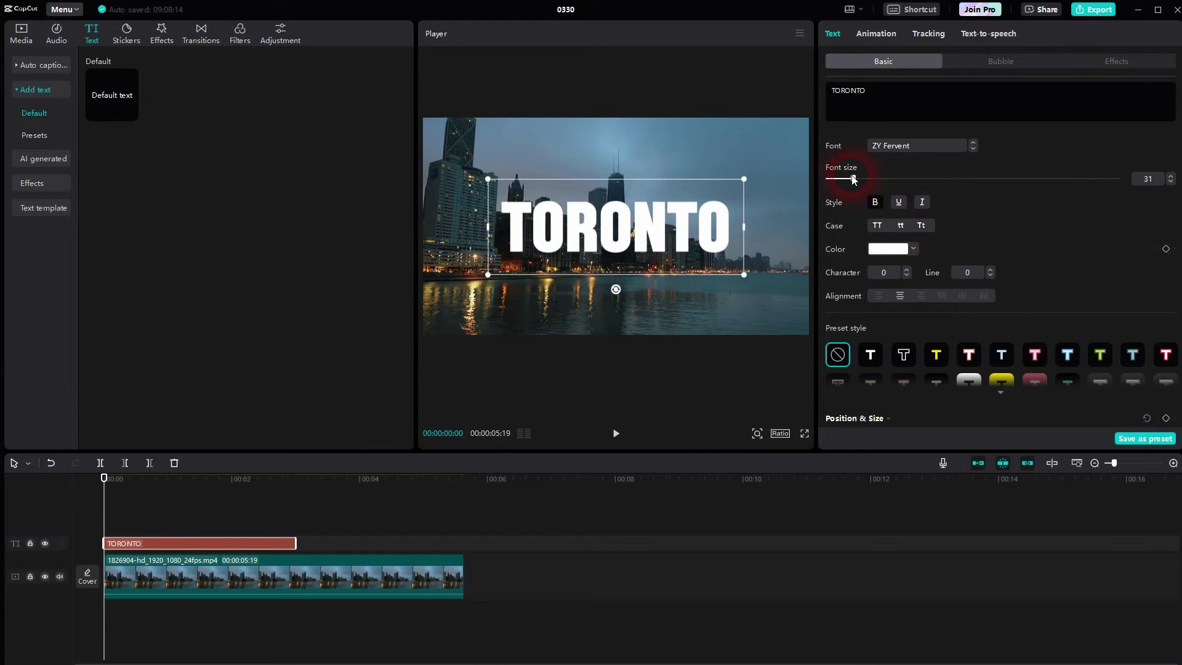
left_click_drag(853, 179, 855, 180)
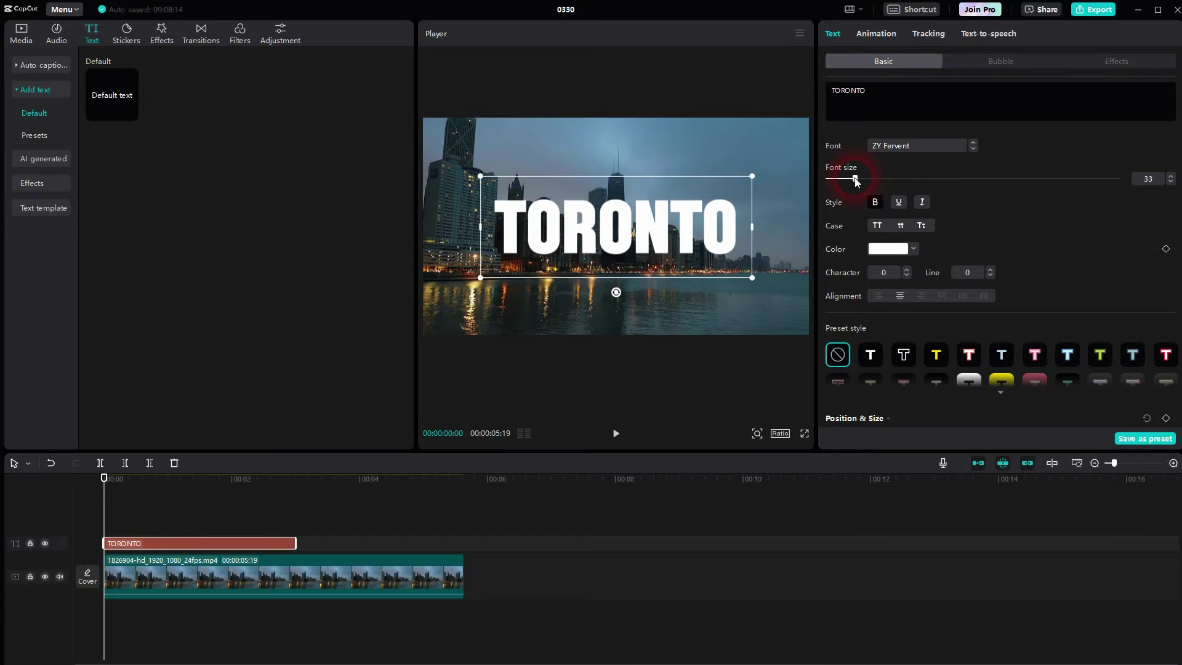
left_click(1020, 225)
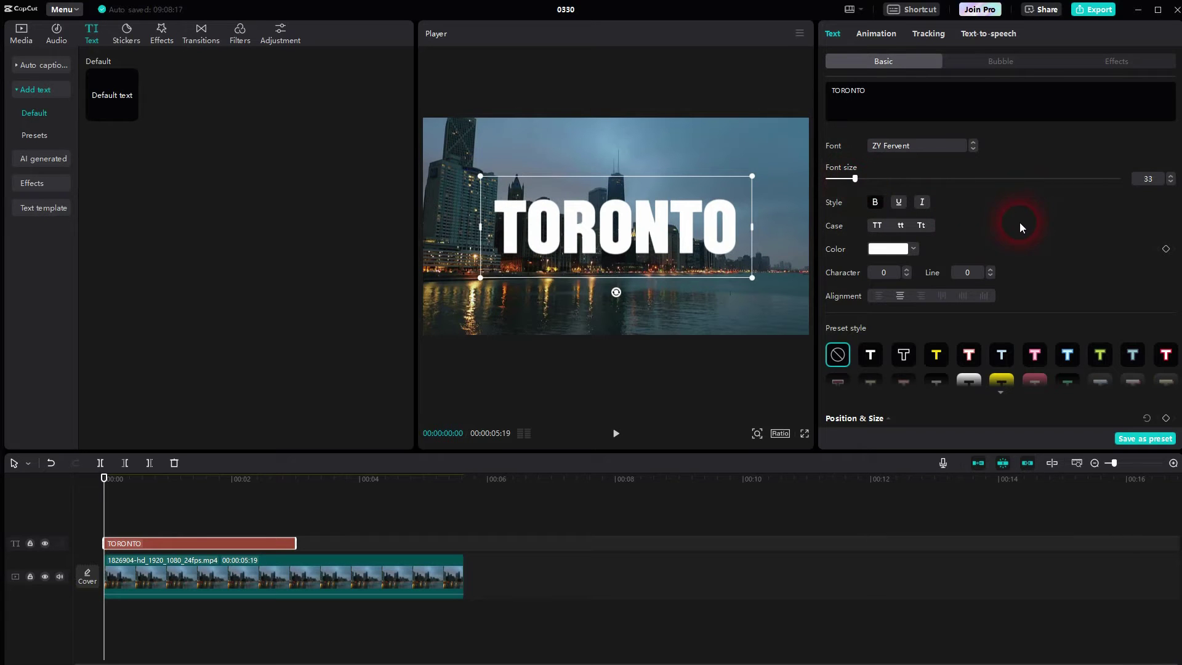
left_click(45, 577)
- Export a still frame of the TORONTO title at about two seconds as 0330.jpg
left_click(756, 117)
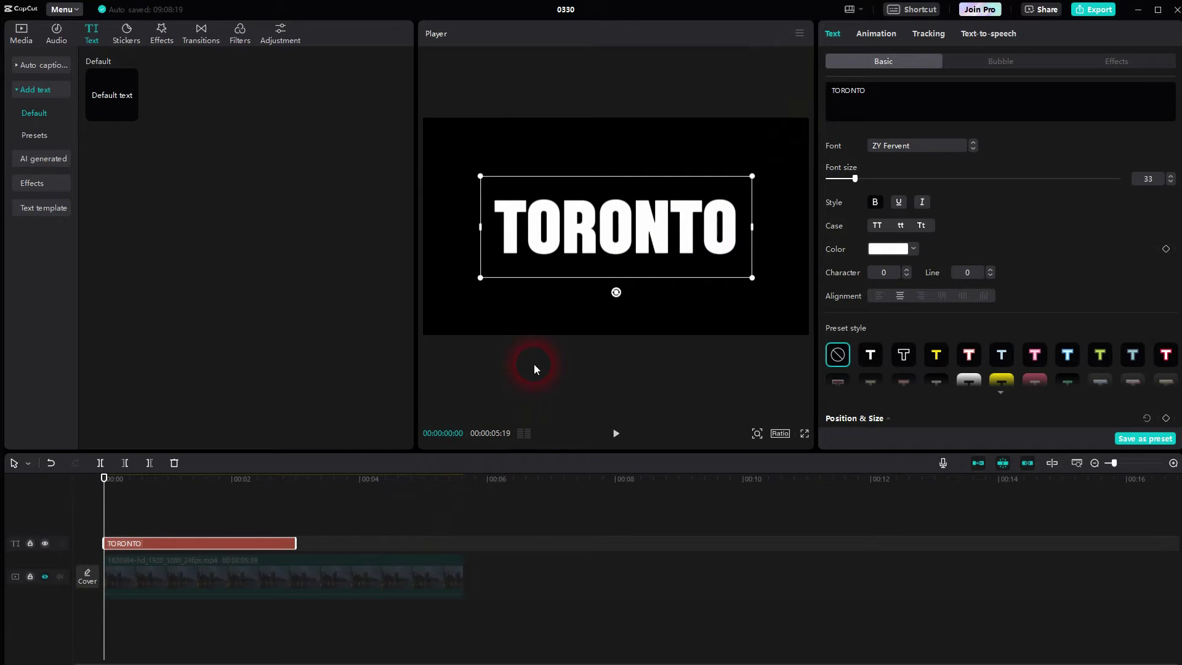
left_click(238, 521)
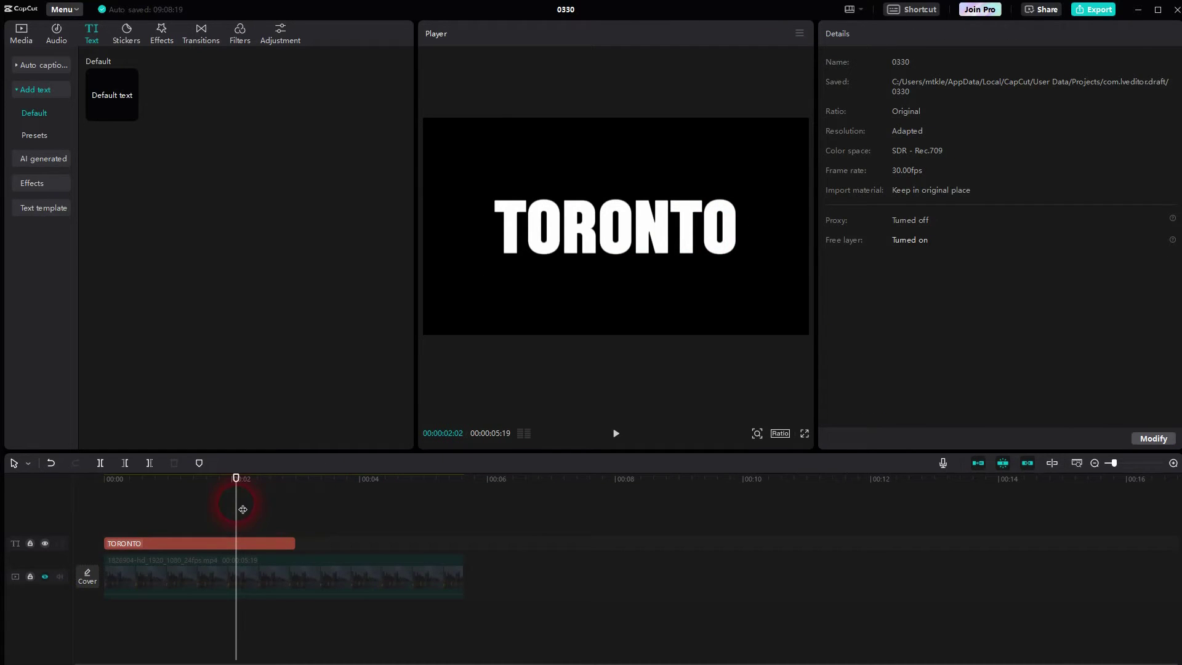
mouse_move(245, 510)
left_mouse_down()
mouse_move(312, 515)
mouse_move(243, 515)
left_mouse_up()
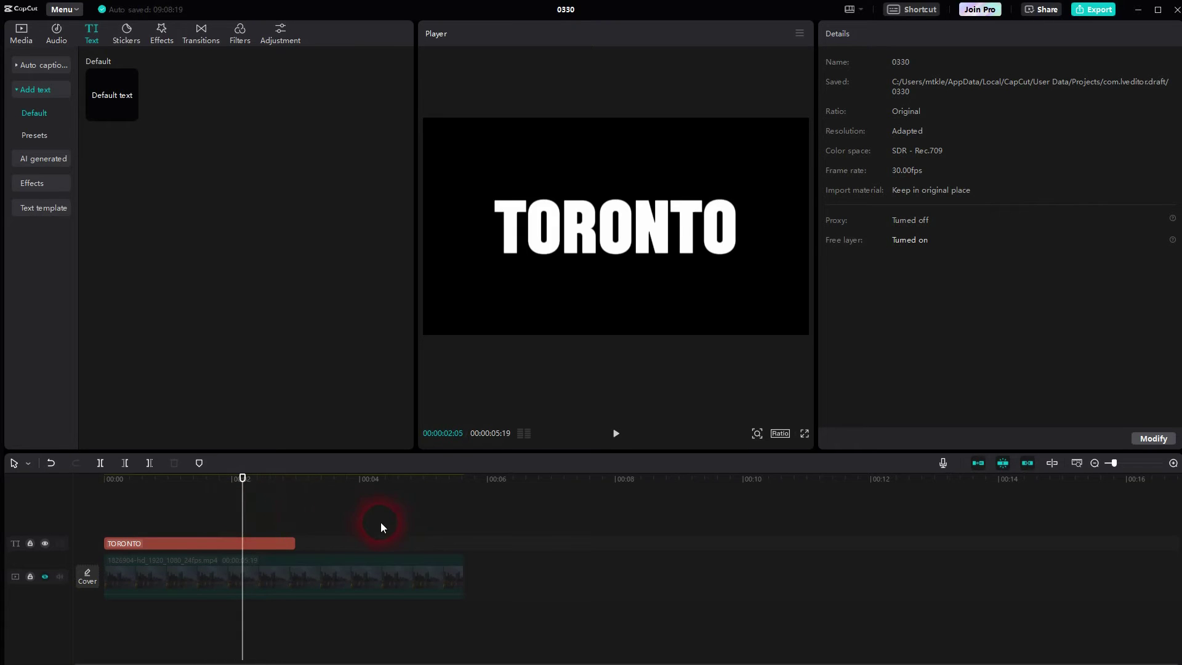
left_click(800, 33)
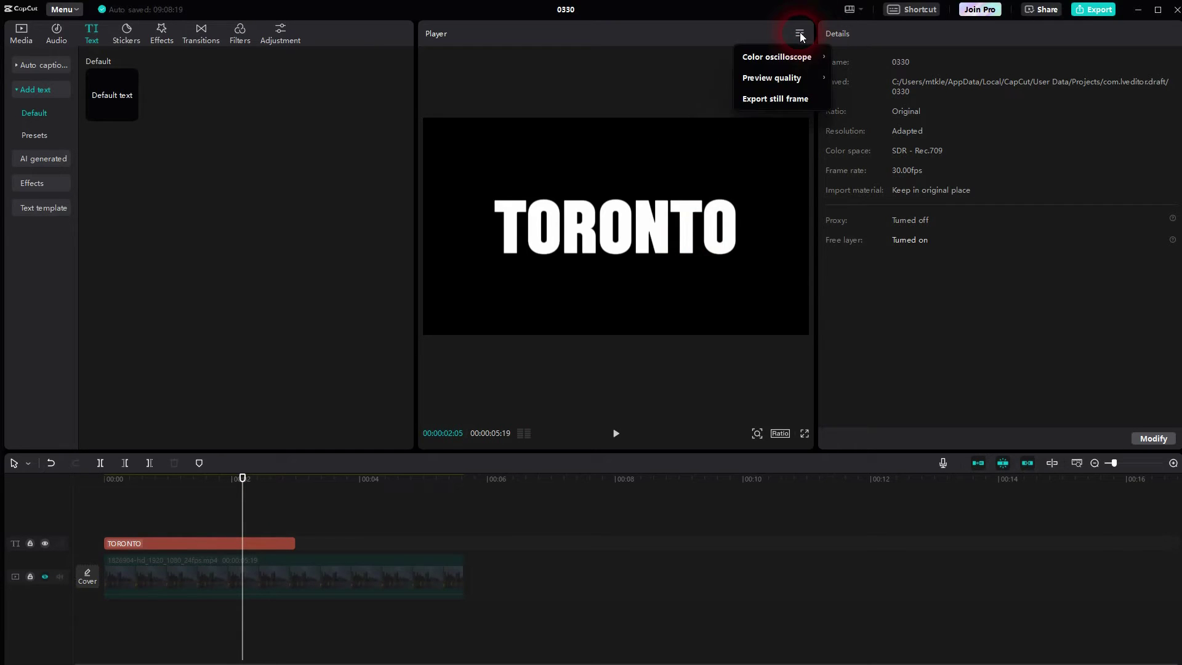
left_click(792, 100)
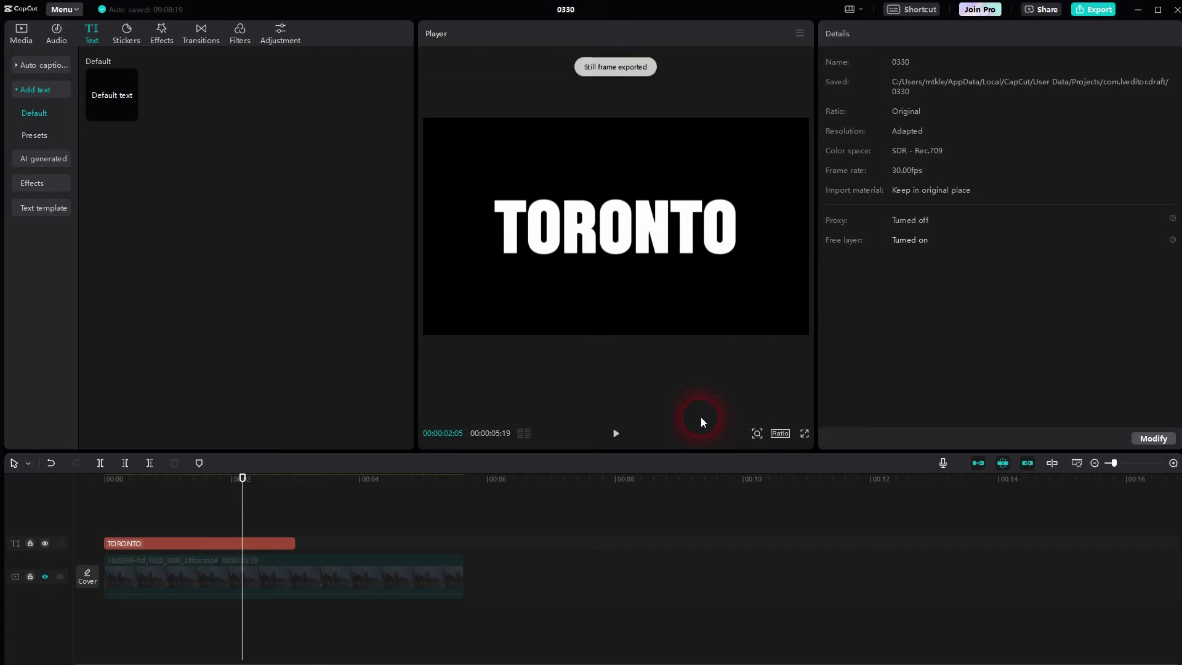
left_click(18, 38)
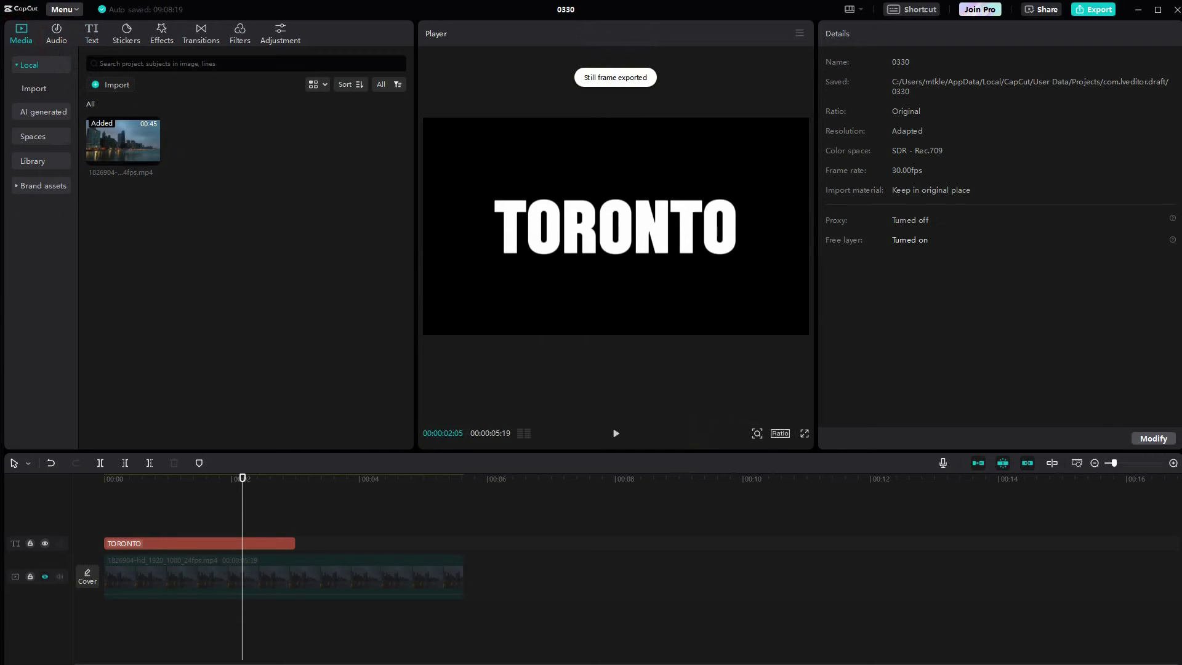
left_click(242, 283)
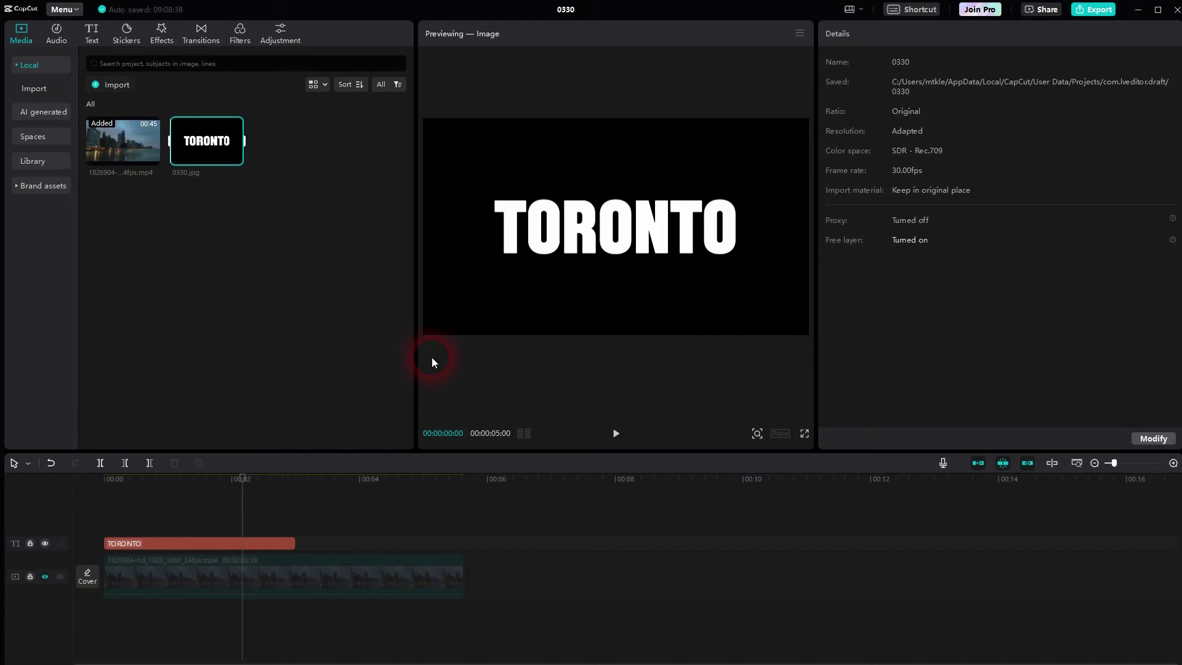
- Replace the TORONTO text clip with the 0330.jpg image, stretched to the footage length, and unhide the video
left_click(238, 543)
key("Delete")
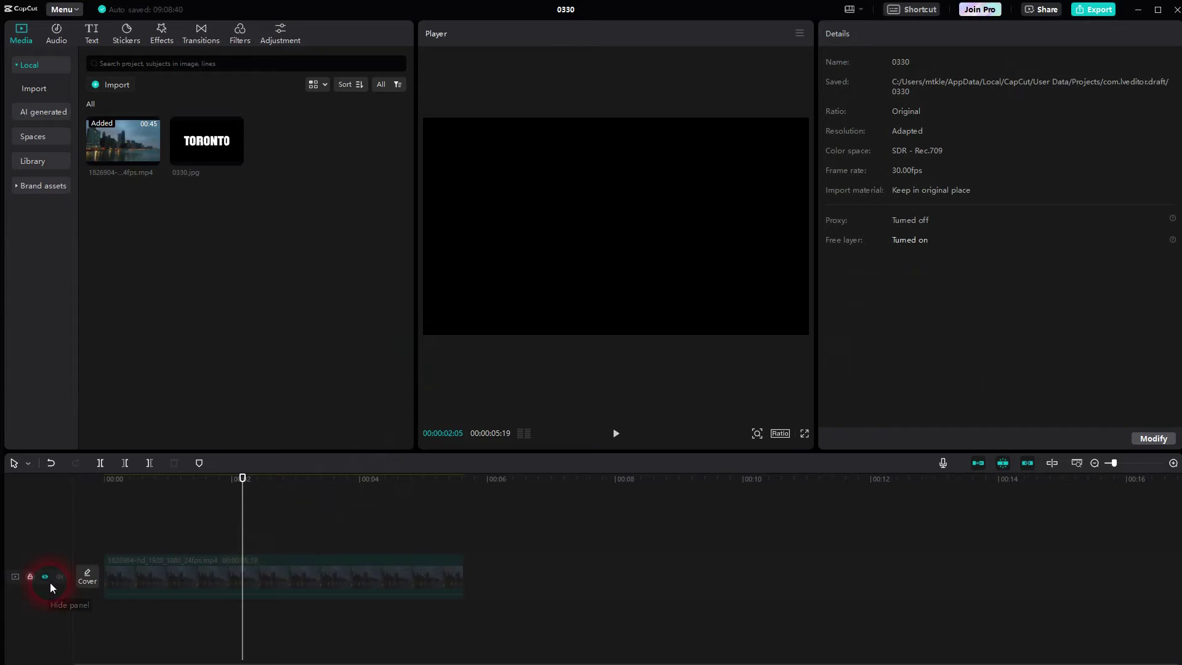
left_click(47, 578)
left_click_drag(236, 157, 308, 537)
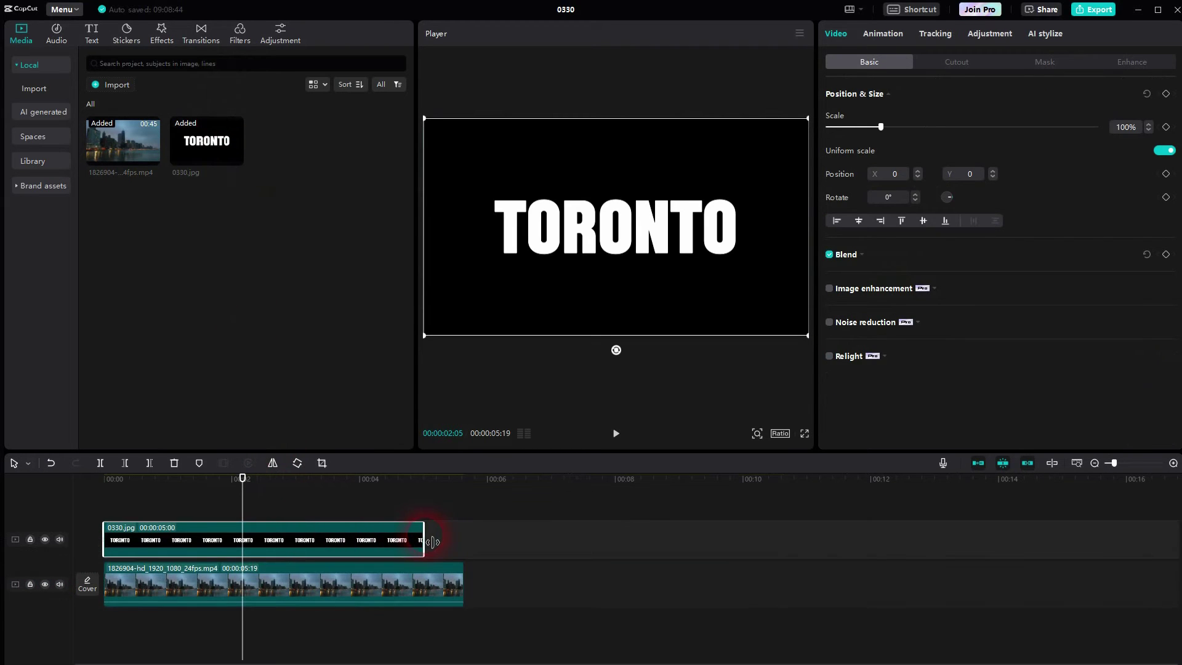
left_click_drag(425, 540, 466, 543)
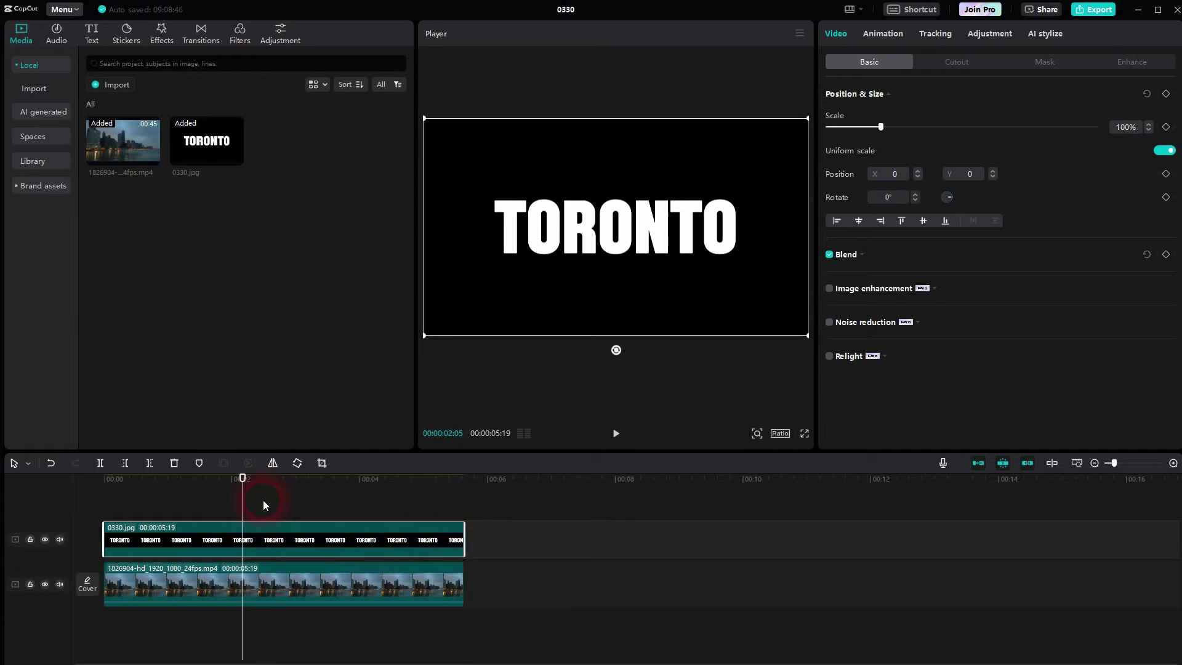
left_click_drag(249, 502, 53, 501)
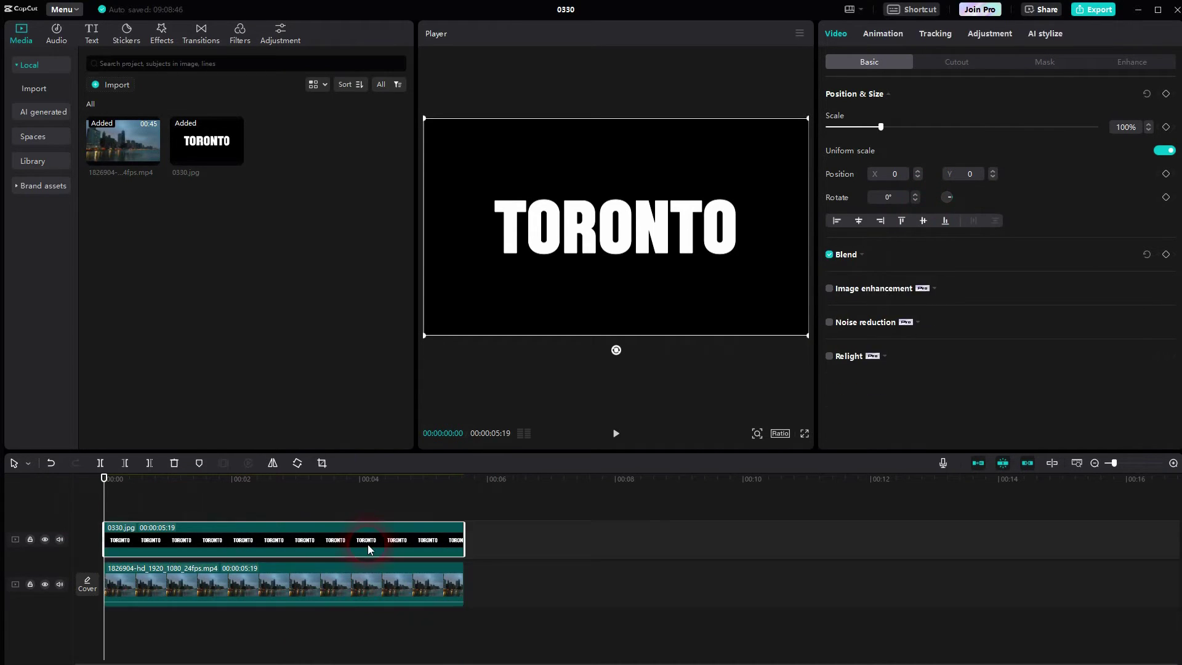
- Set the 0330.jpg clip's blend mode to Multiply
left_click(865, 261)
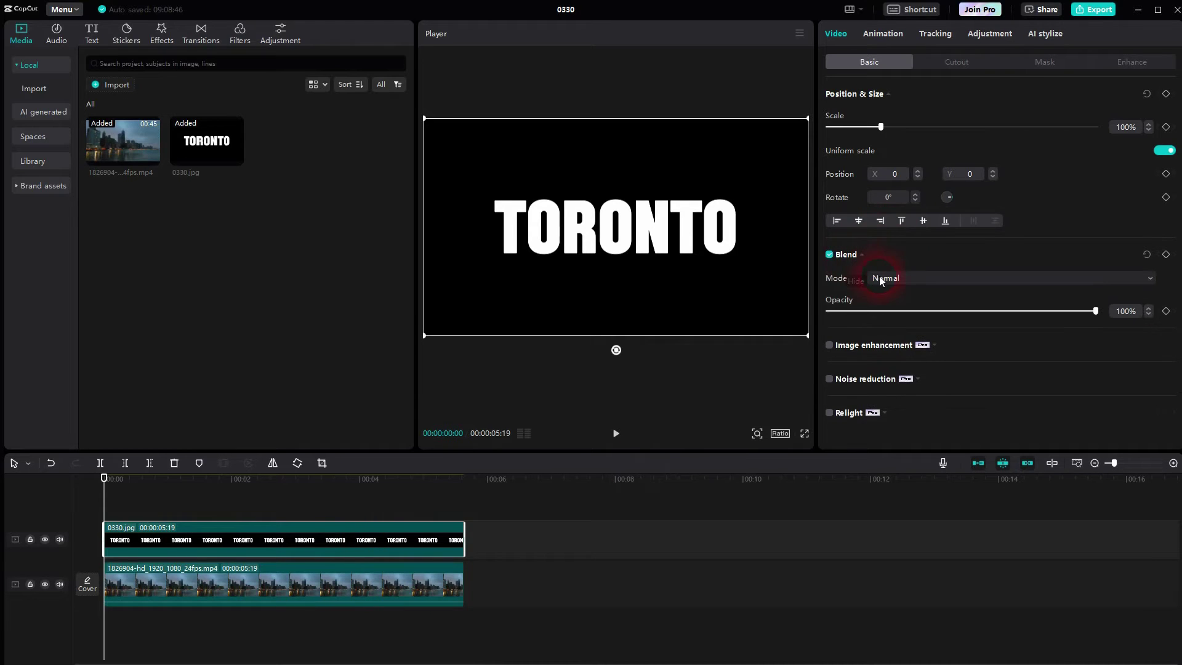
left_click(880, 279)
left_click(917, 494)
left_click(715, 327)
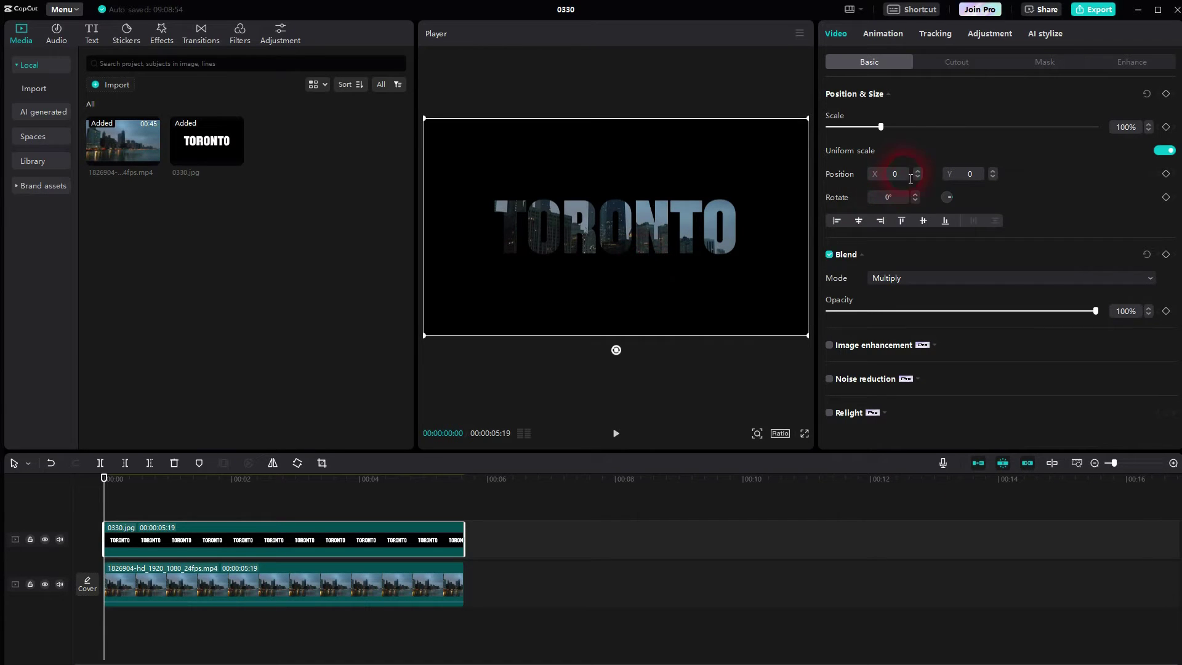
- Add a 100% scale keyframe at the start and a 500% one at 00:00:04:20
left_click(1167, 130)
left_click_drag(111, 502, 482, 488)
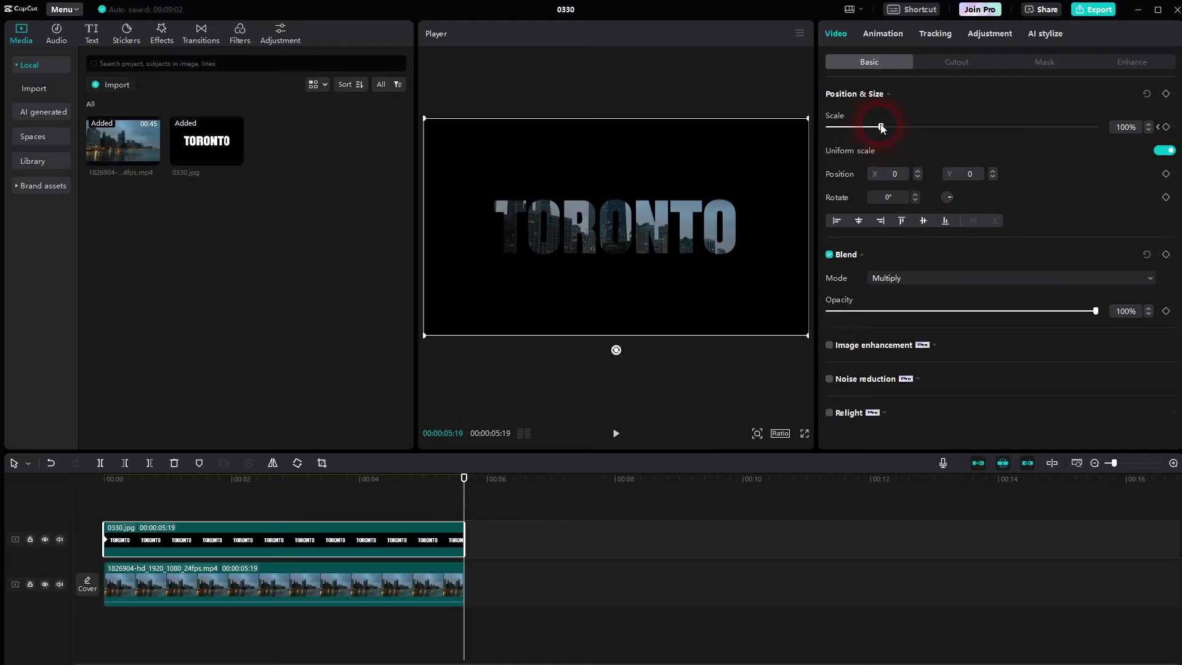
left_click_drag(882, 128, 1119, 135)
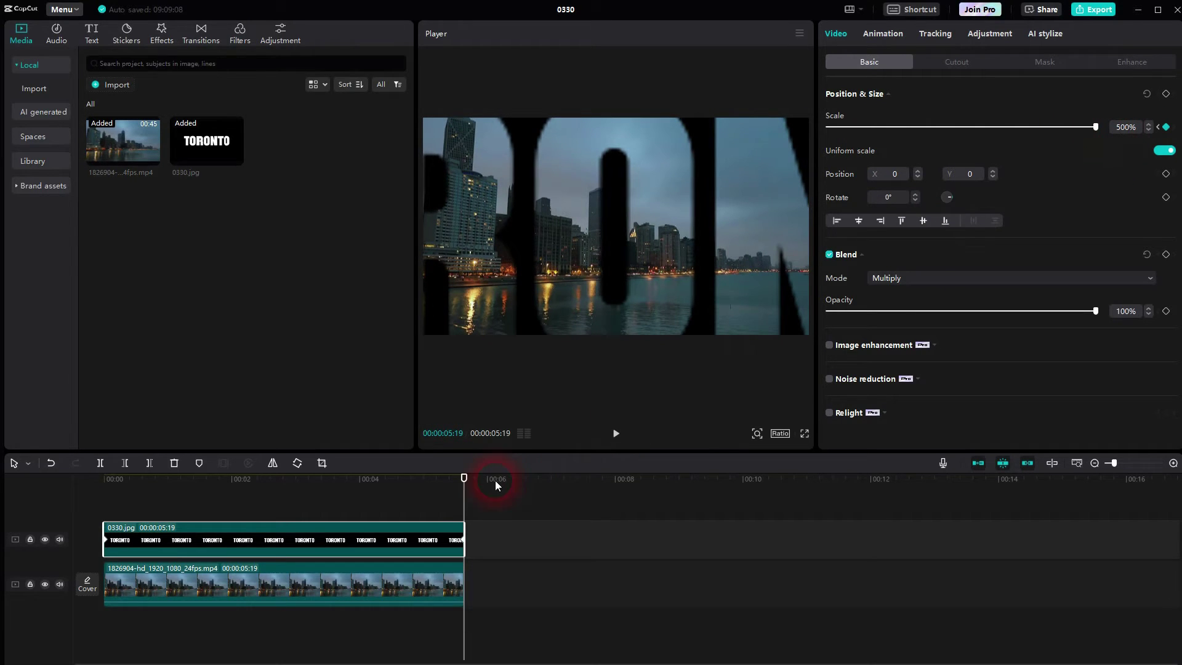
left_click_drag(461, 492, 402, 496)
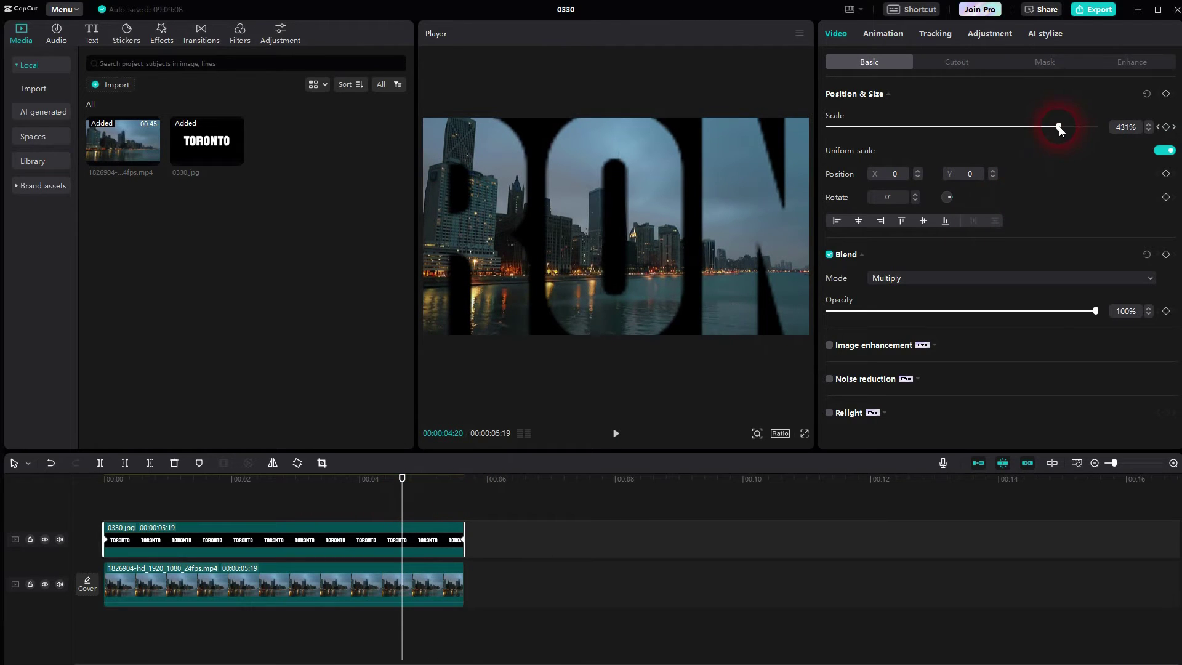
left_click_drag(1060, 130, 1147, 134)
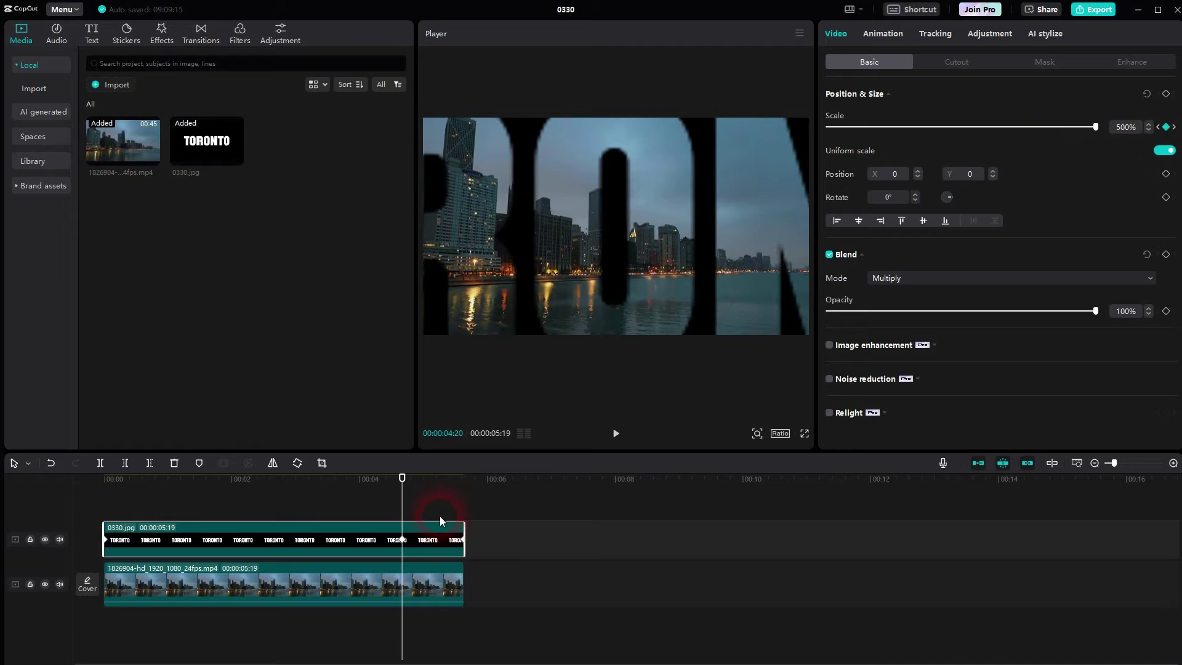
- Set the TORONTO clip's scale to 3000% at the clip end
left_click(399, 485)
left_click(471, 511)
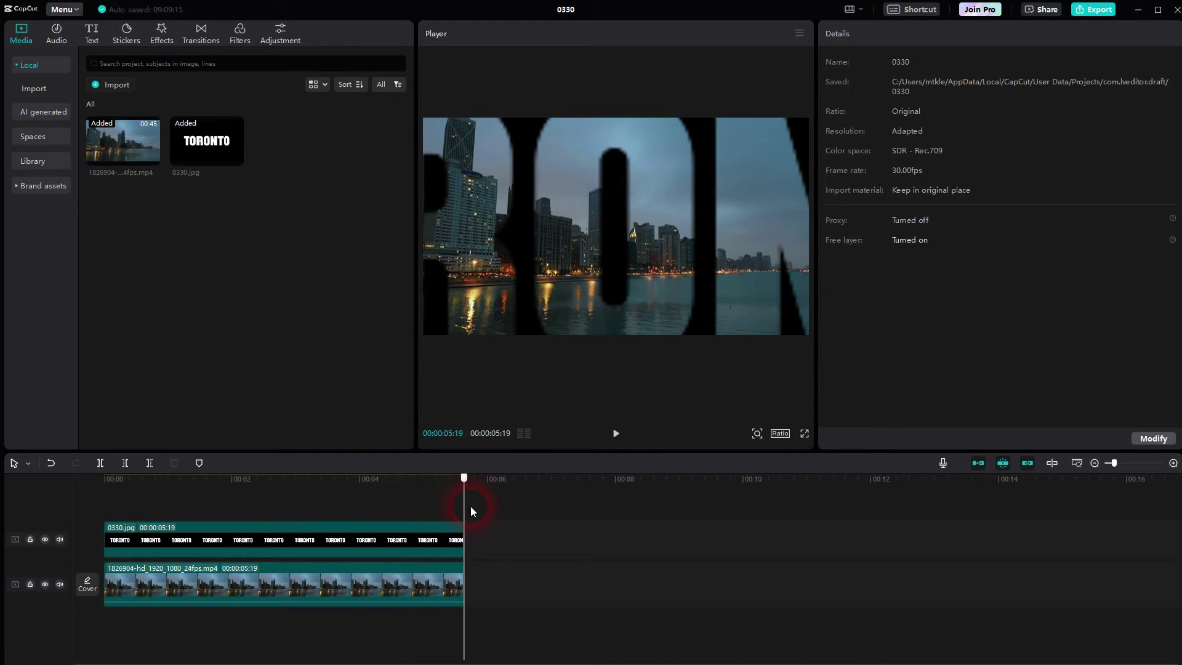
left_click(394, 537)
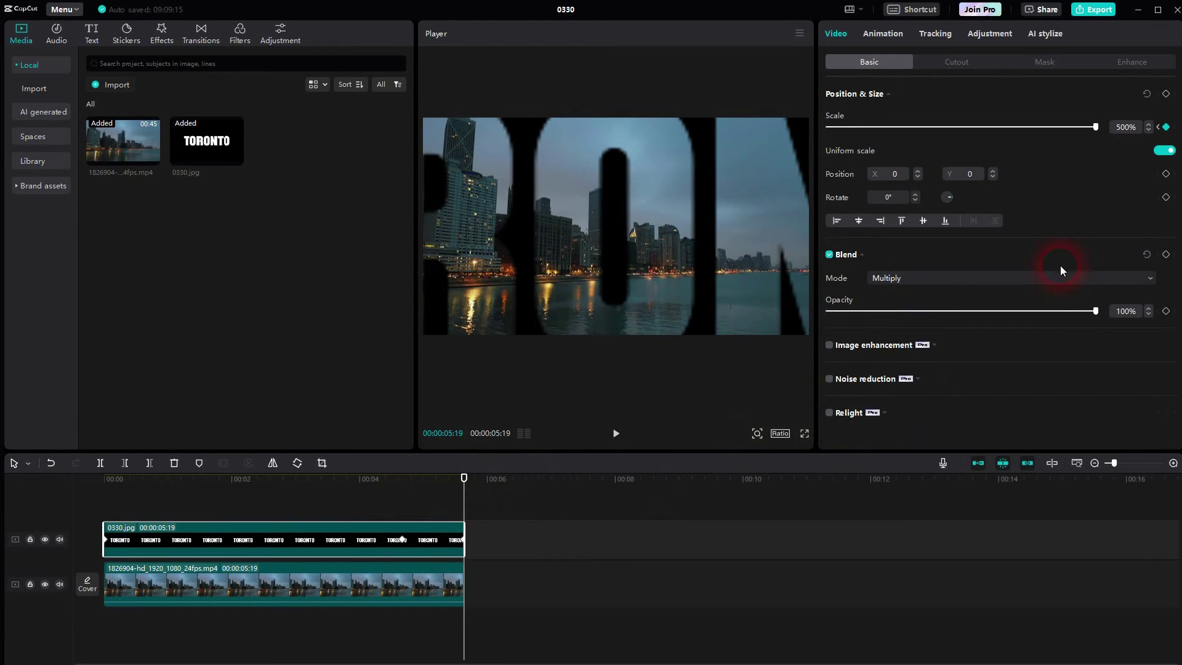
left_click(1130, 127)
type("300")
left_click(1150, 147)
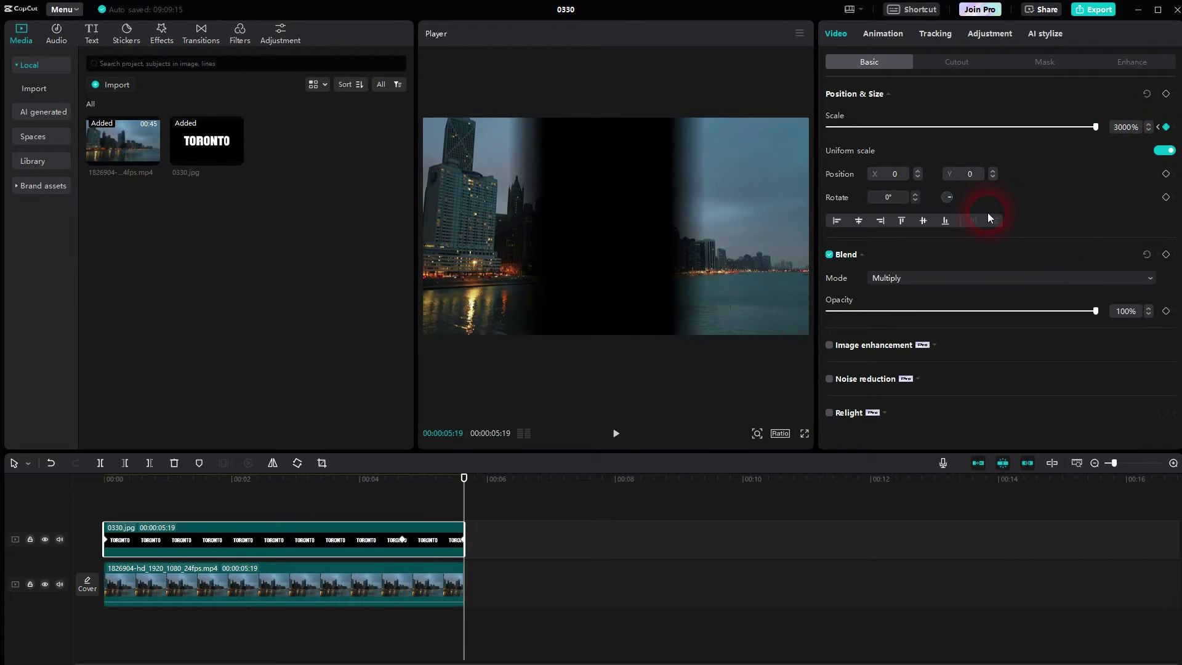
left_click(474, 516)
- Add a position keyframe at the 500% point and shift the overlay to X -2640 at the clip end
left_click_drag(461, 497, 402, 509)
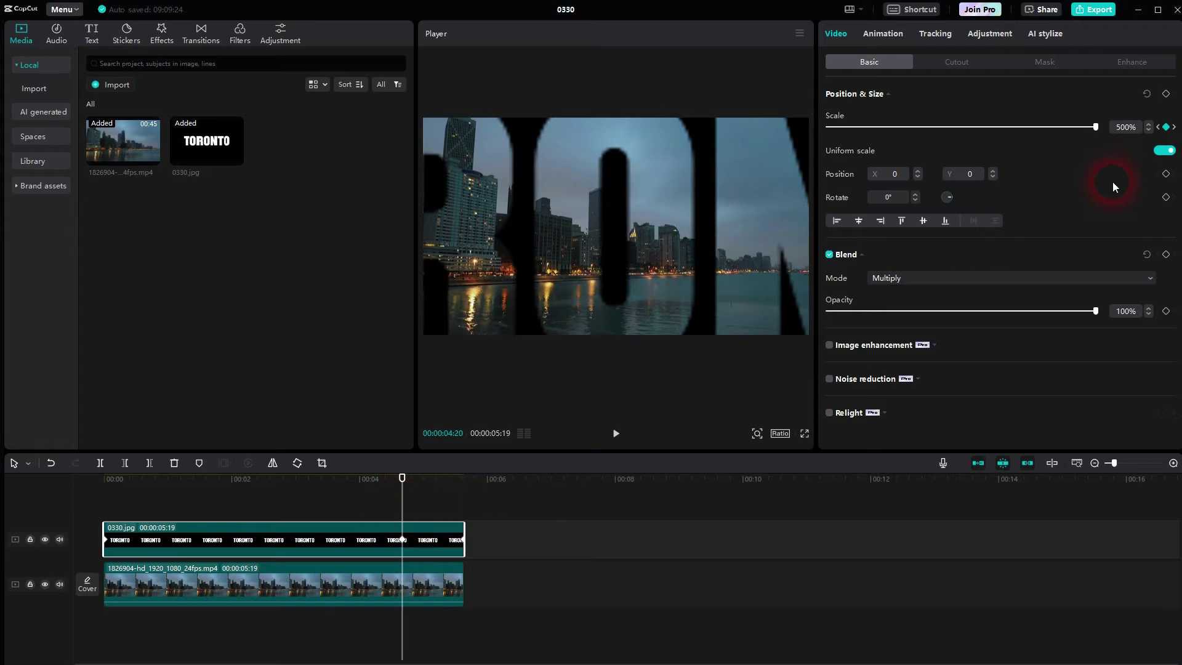
left_click(1166, 174)
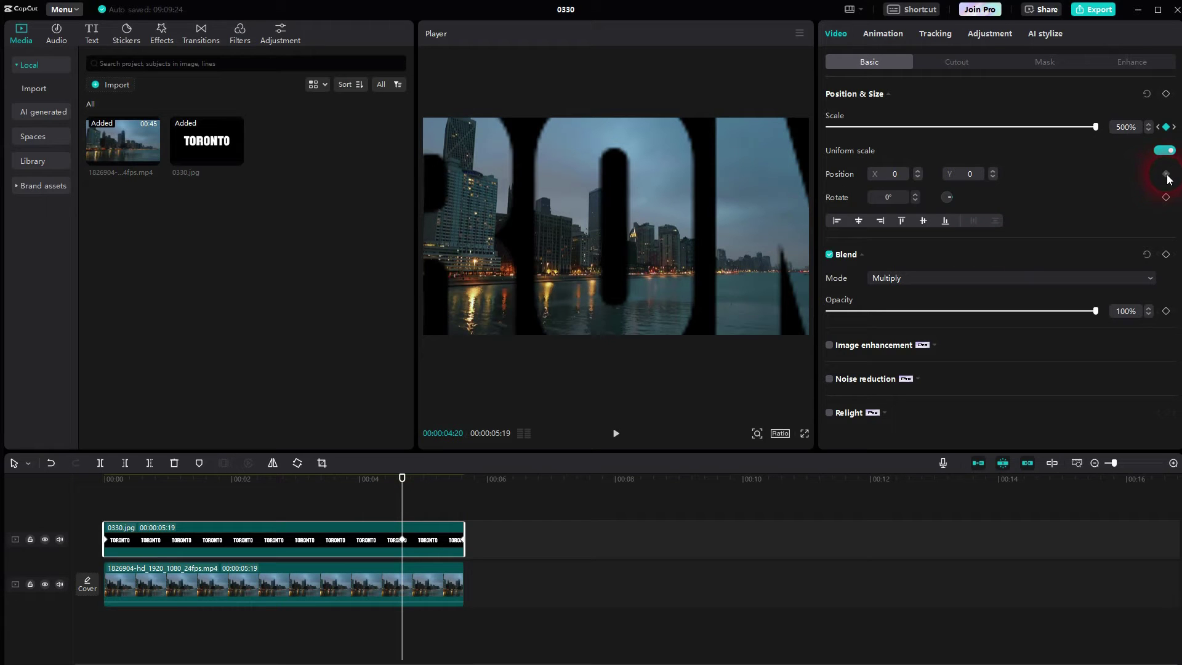
left_click(1174, 128)
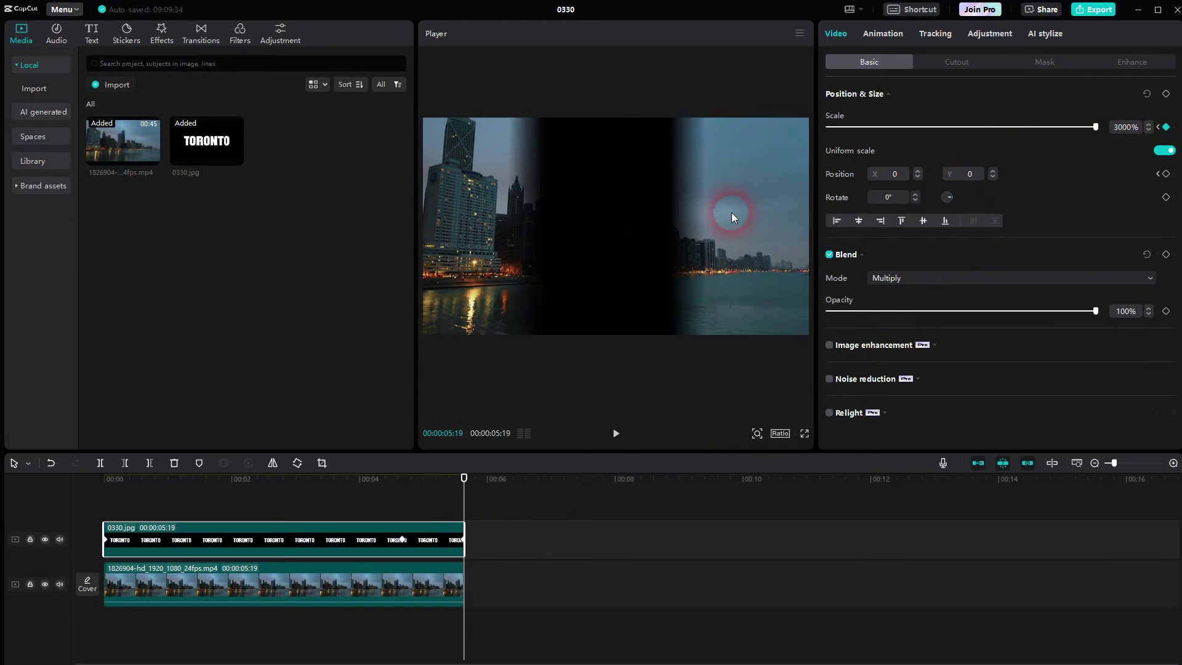
left_click_drag(731, 212, 467, 236)
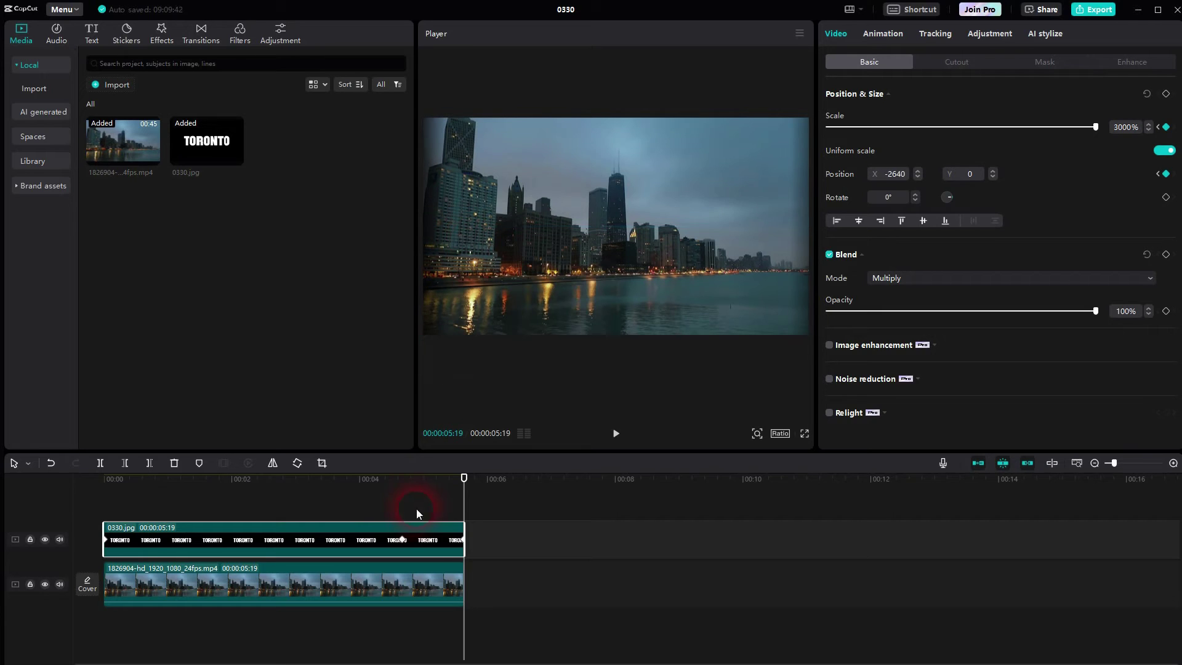
- Raise the end keyframe scale to 4000% and shift the overlay to X -3344, Y 40
left_click(1122, 127)
type("3500")
key("Return")
left_click(1124, 128)
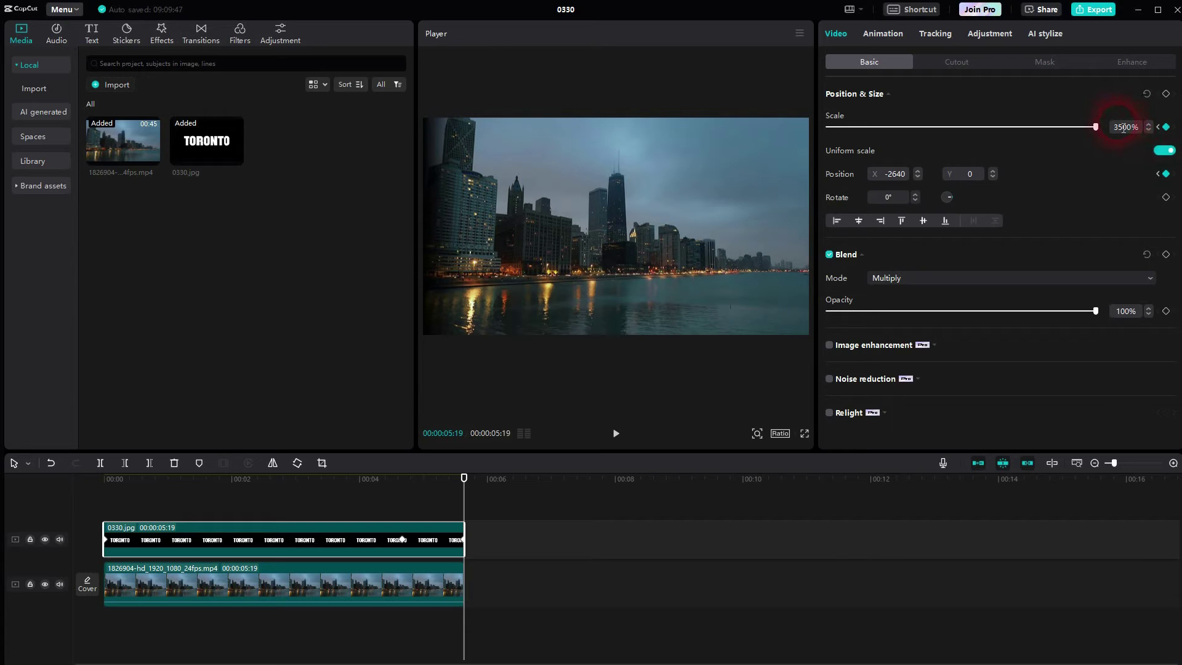
type("4000")
left_click(1160, 128)
left_click(677, 235)
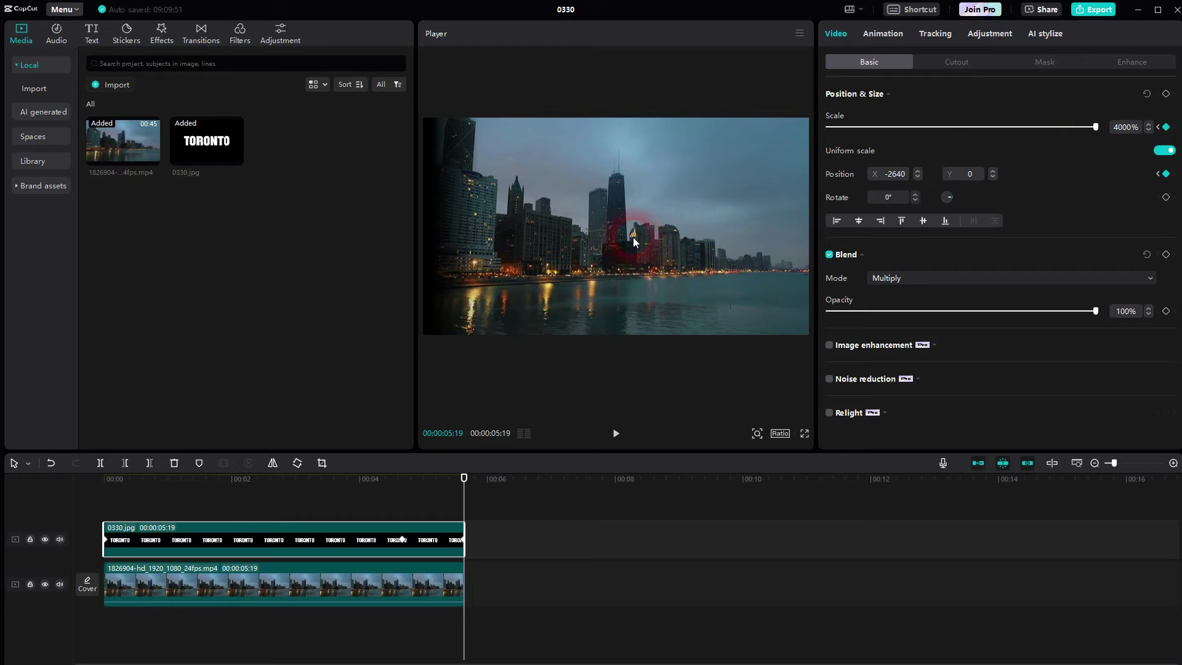
left_click_drag(633, 238, 563, 233)
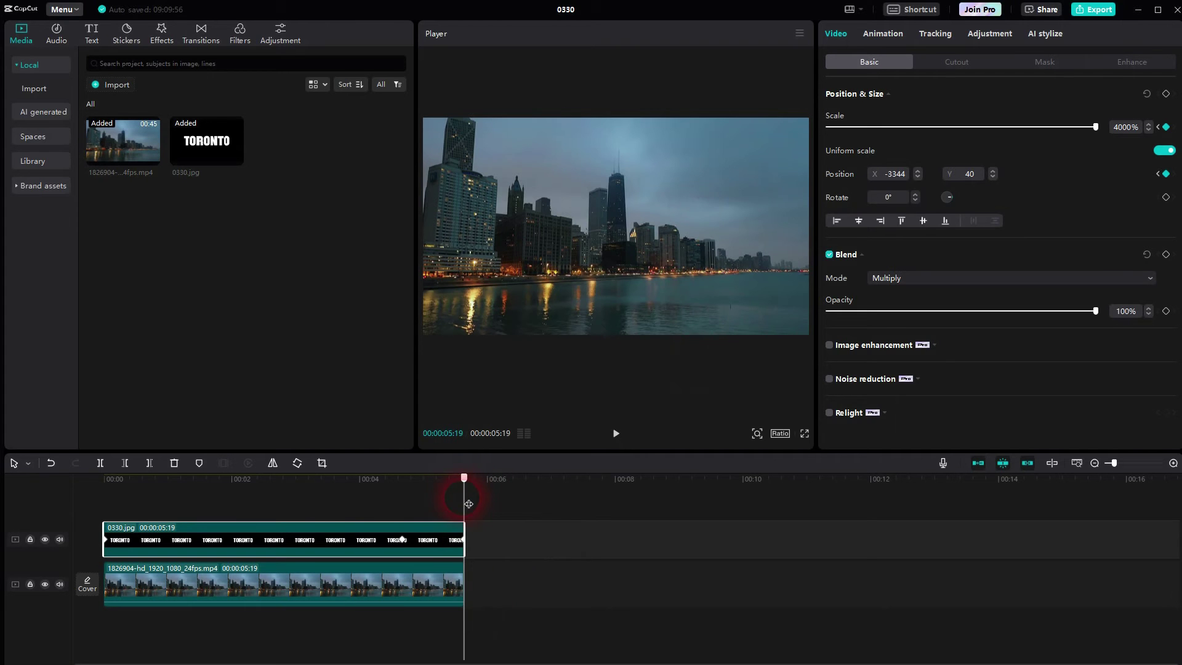
left_click_drag(466, 499, 91, 513)
- Move the 500% scale keyframe to 00:00:05:05 and replay the ending to check the zoom timing
left_click(617, 435)
left_click_drag(404, 540, 435, 542)
left_click_drag(403, 490, 363, 493)
left_click(616, 433)
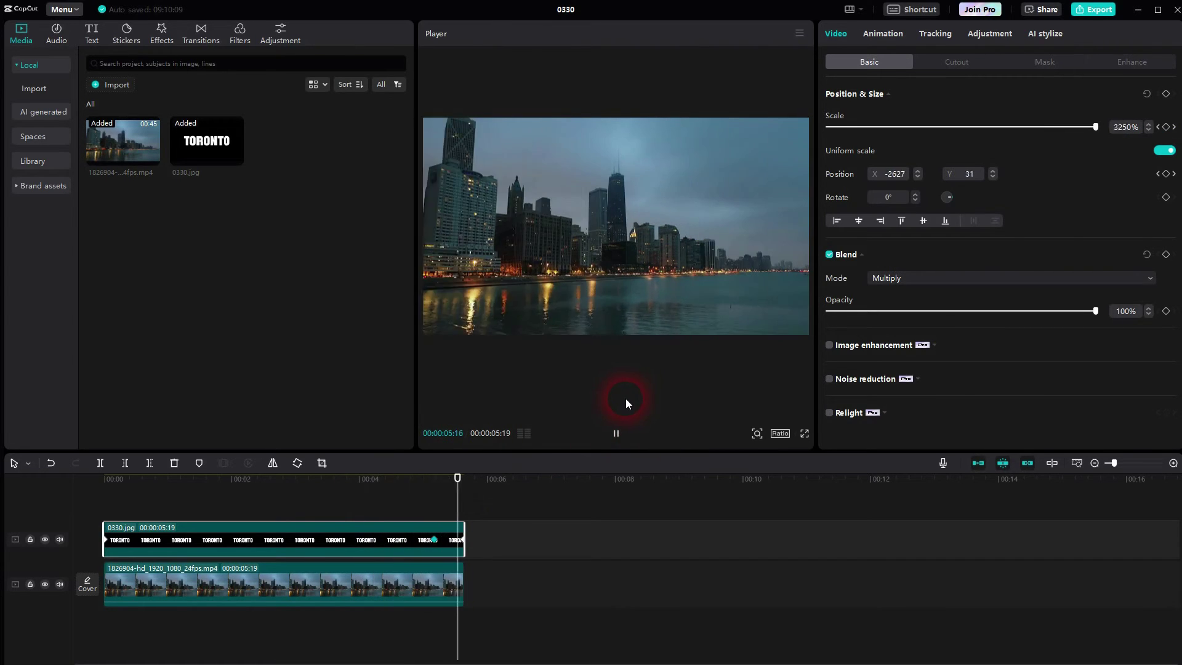
left_click_drag(453, 496, 434, 512)
left_click(434, 511)
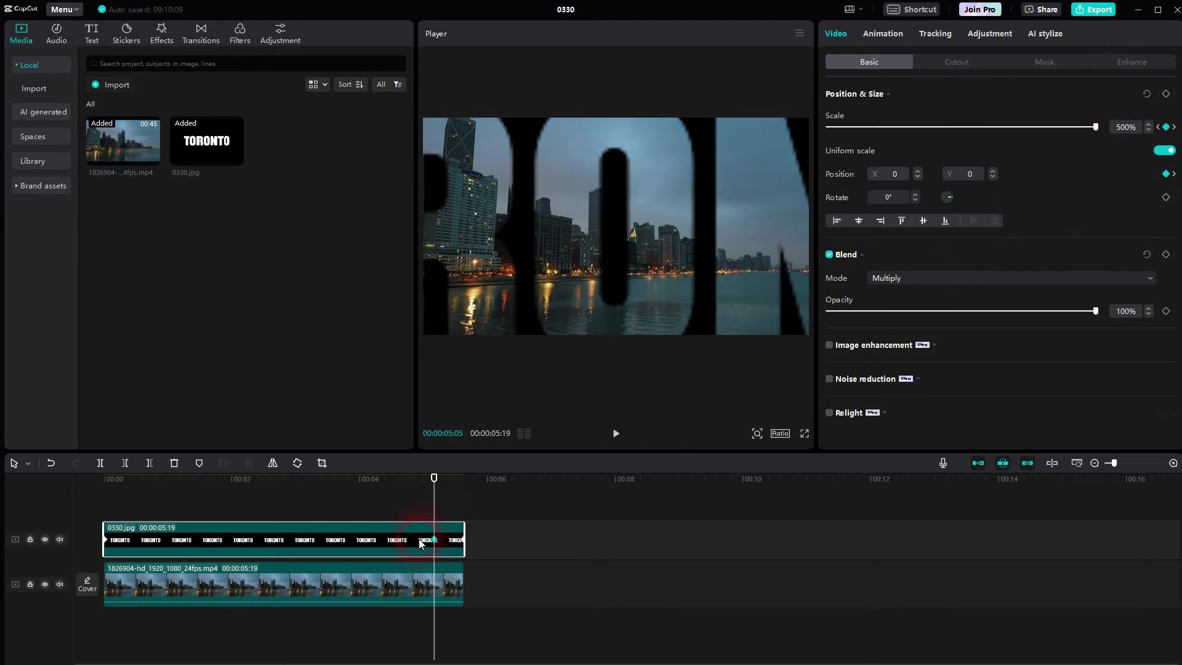
left_click_drag(435, 502, 473, 513)
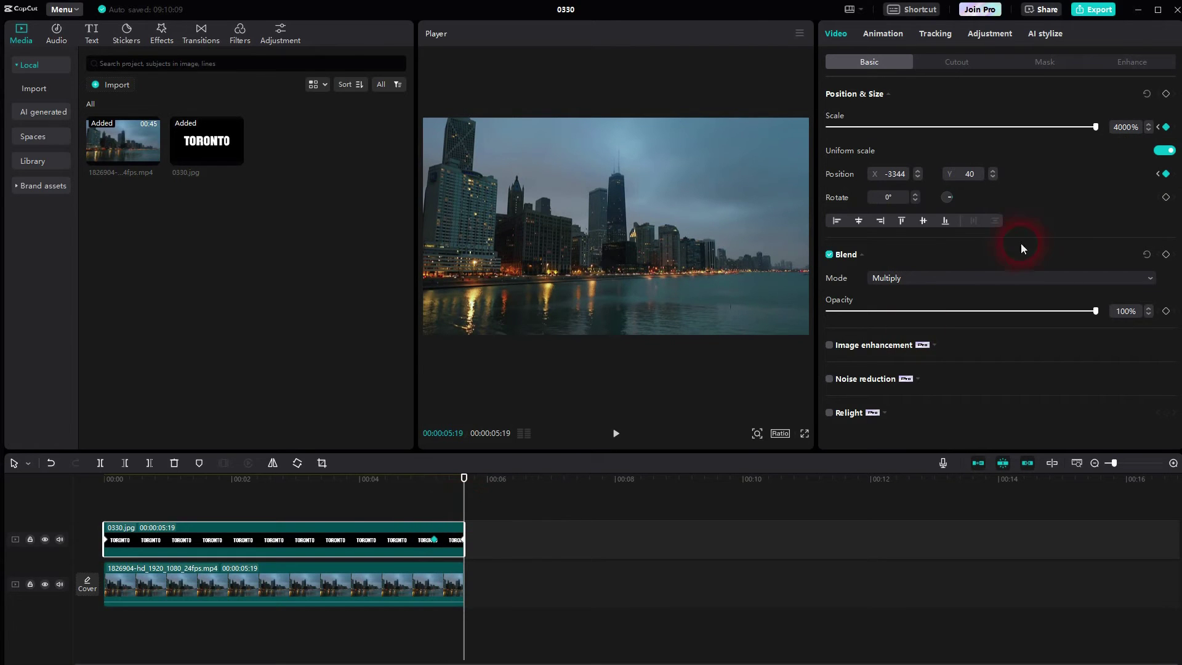
left_click(1160, 127)
left_click_drag(438, 506, 53, 531)
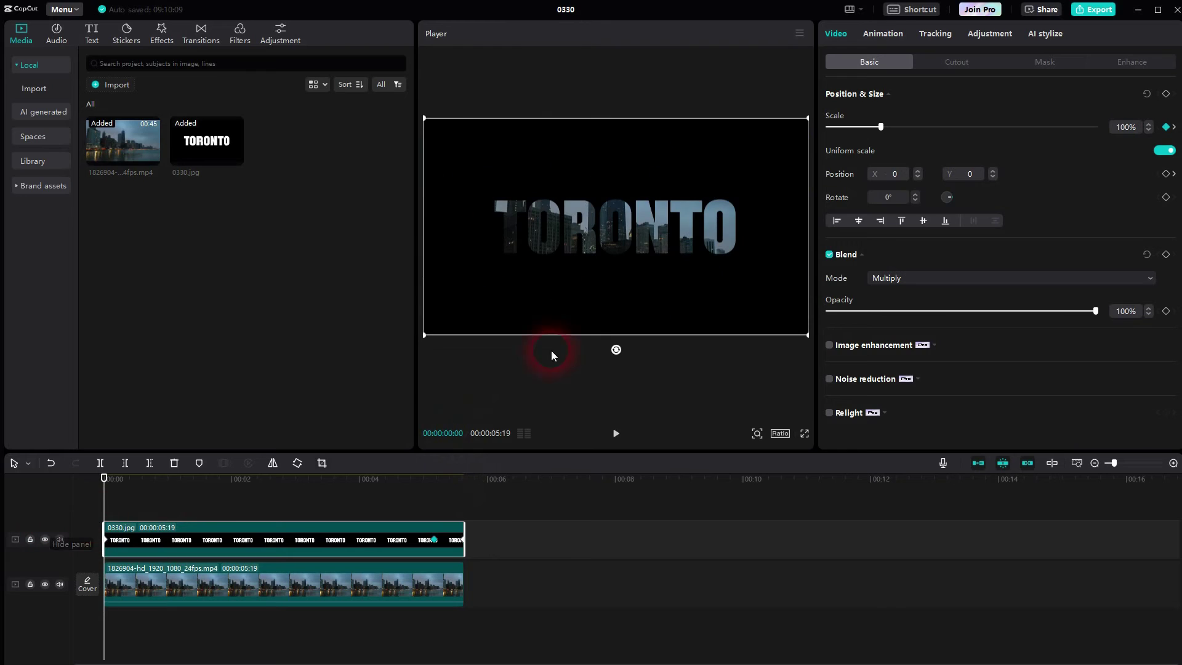
left_click(542, 232)
- Add a scale keyframe at the footage start and lower the skyline footage to 64% scale
left_click(227, 586)
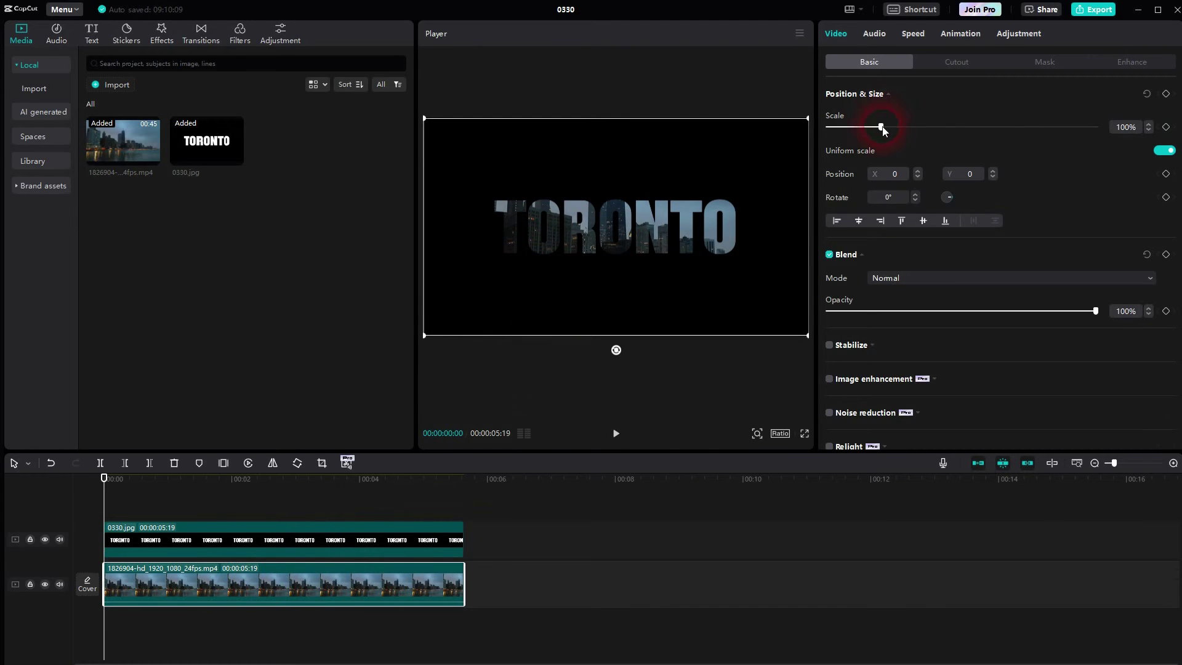
mouse_move(882, 127)
left_mouse_down()
mouse_move(845, 127)
mouse_move(865, 131)
left_mouse_up()
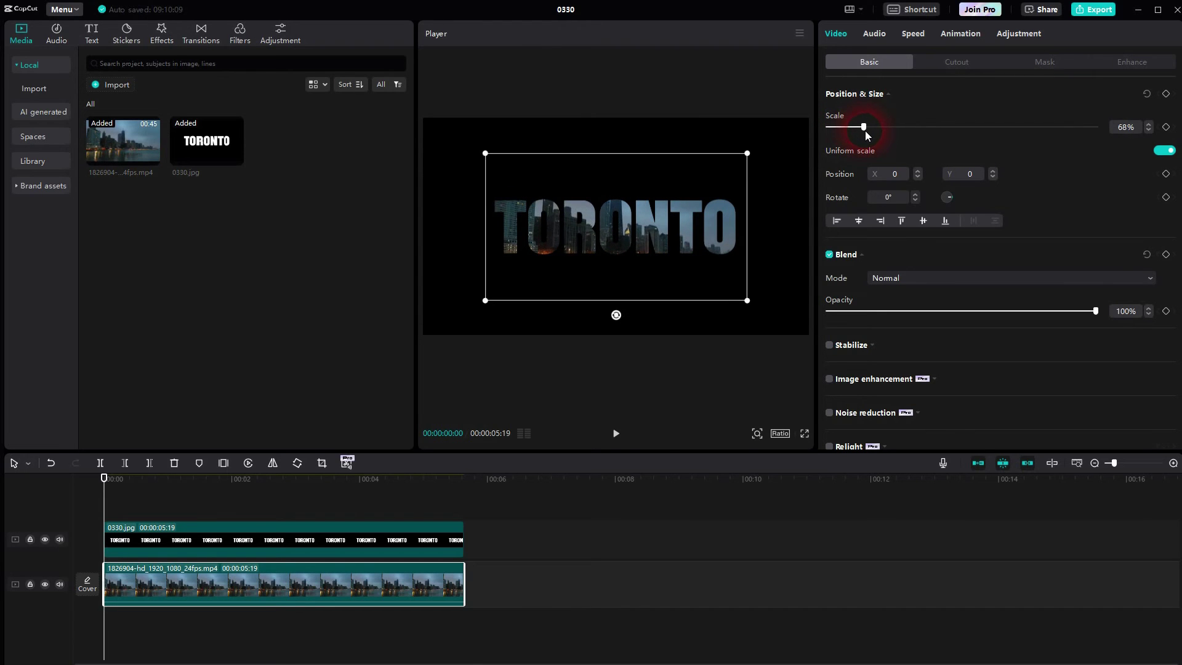
left_click(1163, 128)
left_click(1148, 130)
left_click(1148, 130)
left_click(1147, 130)
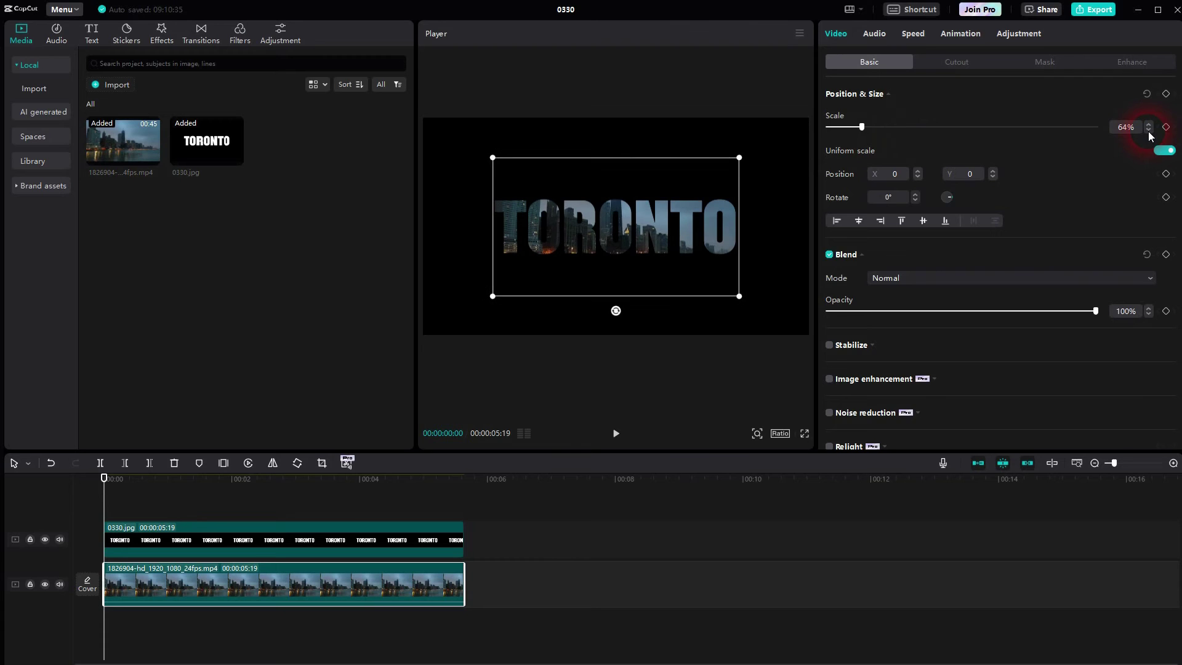
left_click(1148, 130)
left_click(667, 203)
- Try scaling the footage up slightly into the clip, then play from the start to about one second
left_click_drag(112, 507, 202, 493)
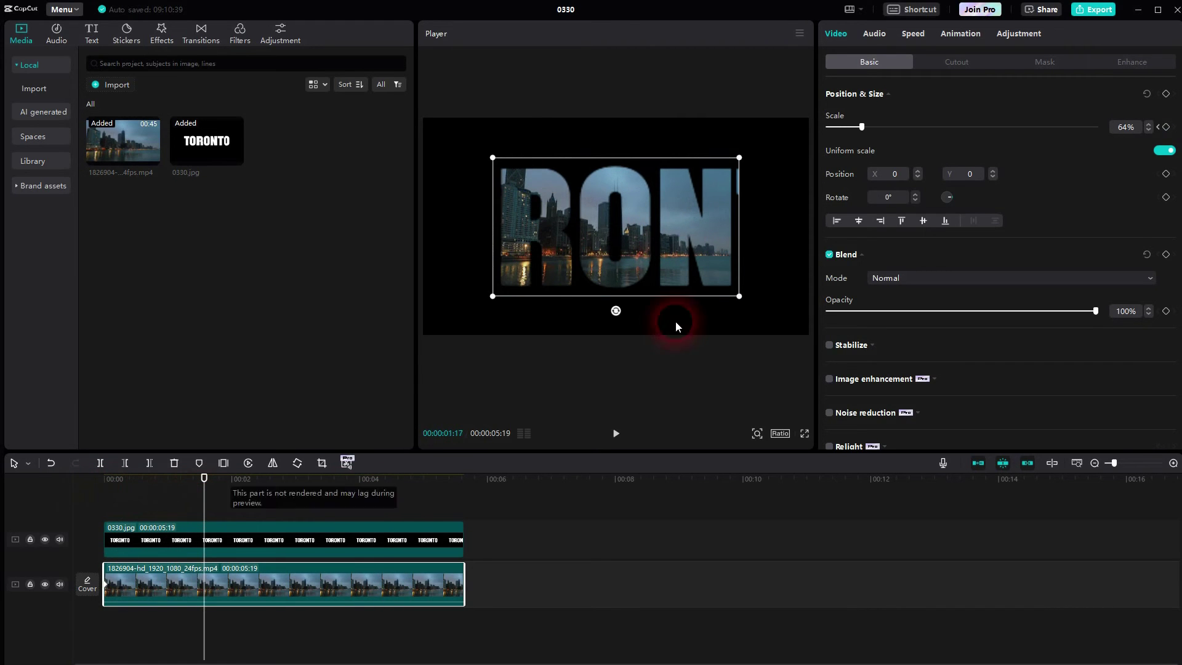
left_click_drag(861, 130, 880, 139)
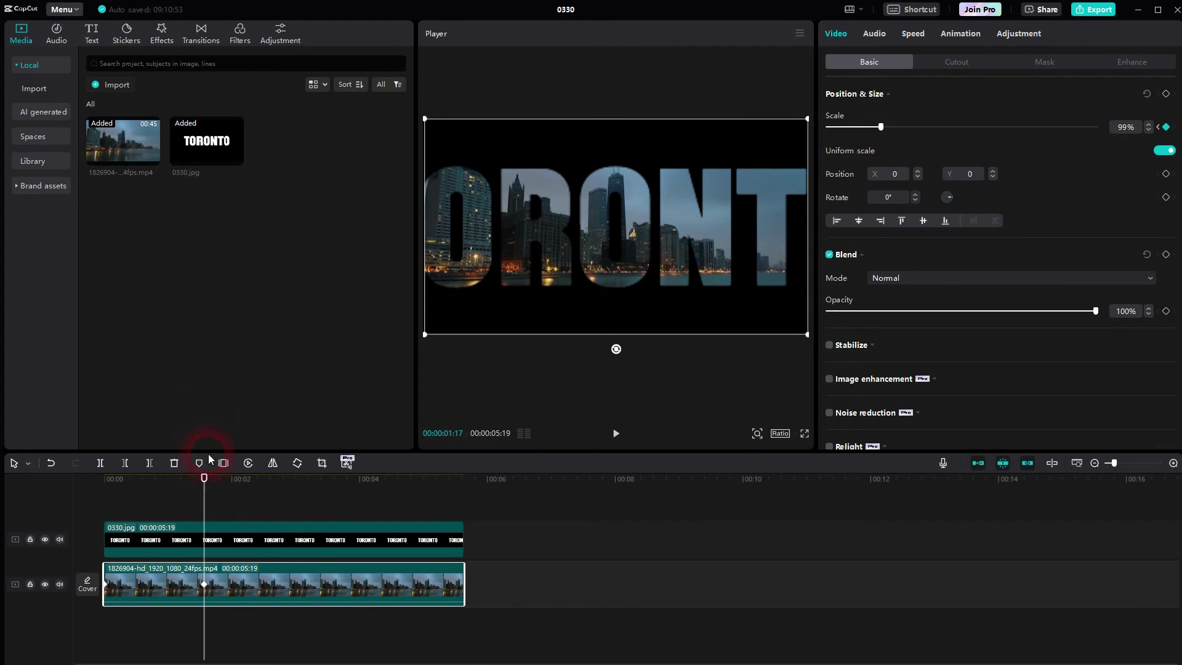
left_click_drag(210, 519, 178, 514)
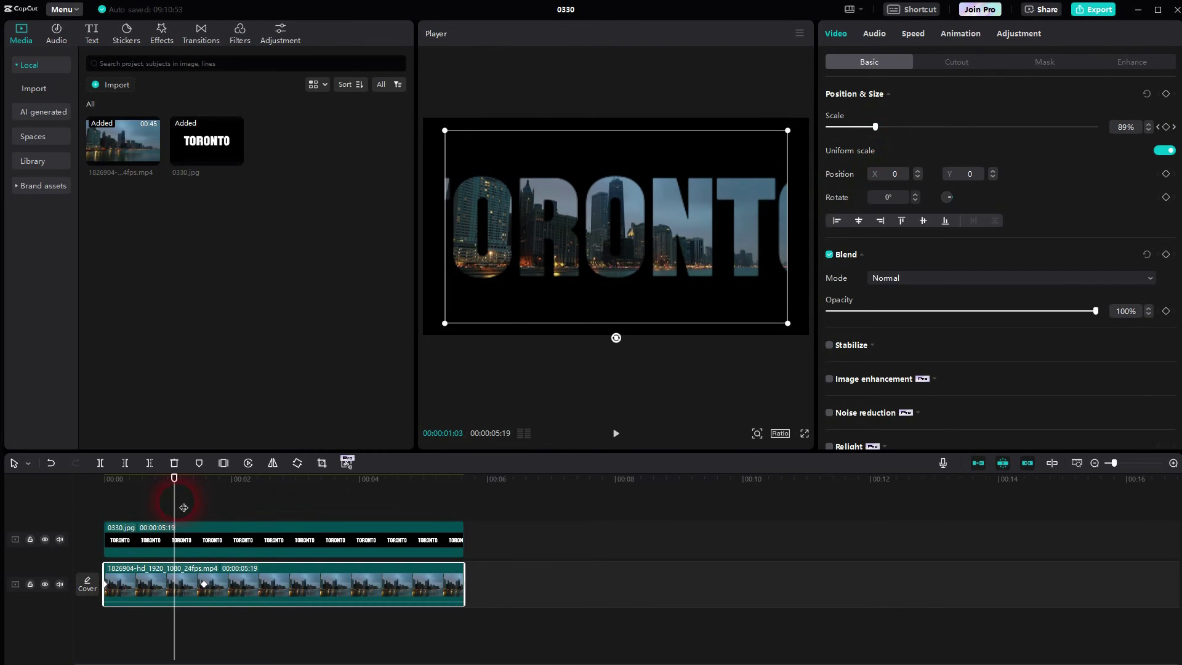
left_click_drag(179, 508, 53, 517)
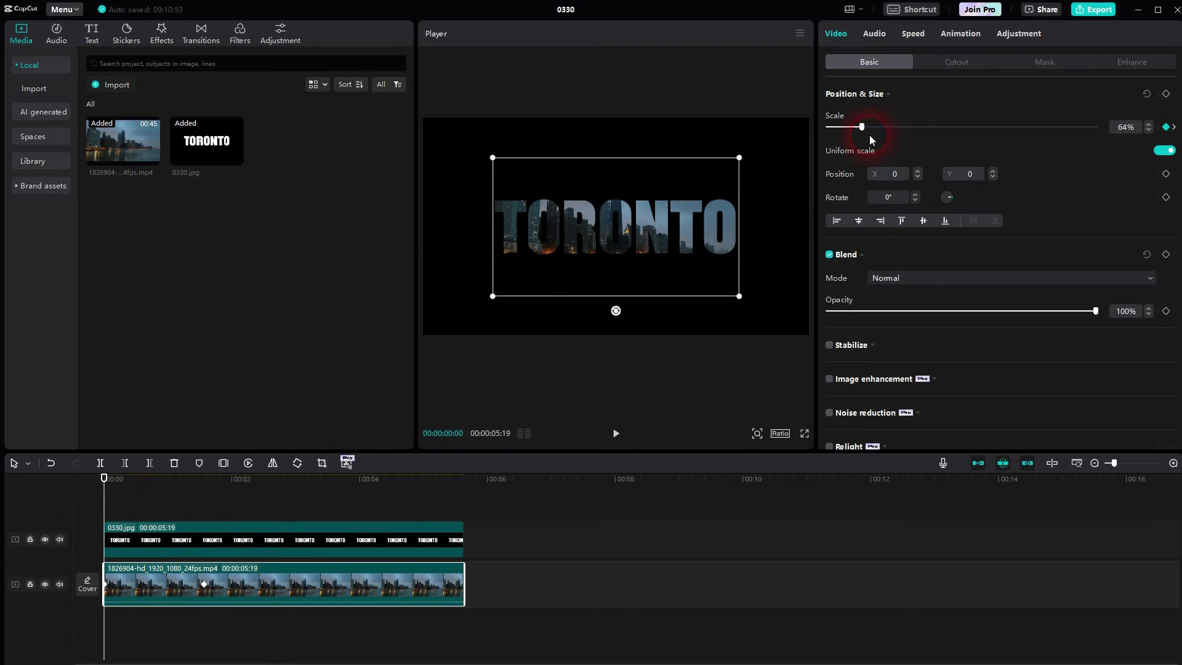
key("space")
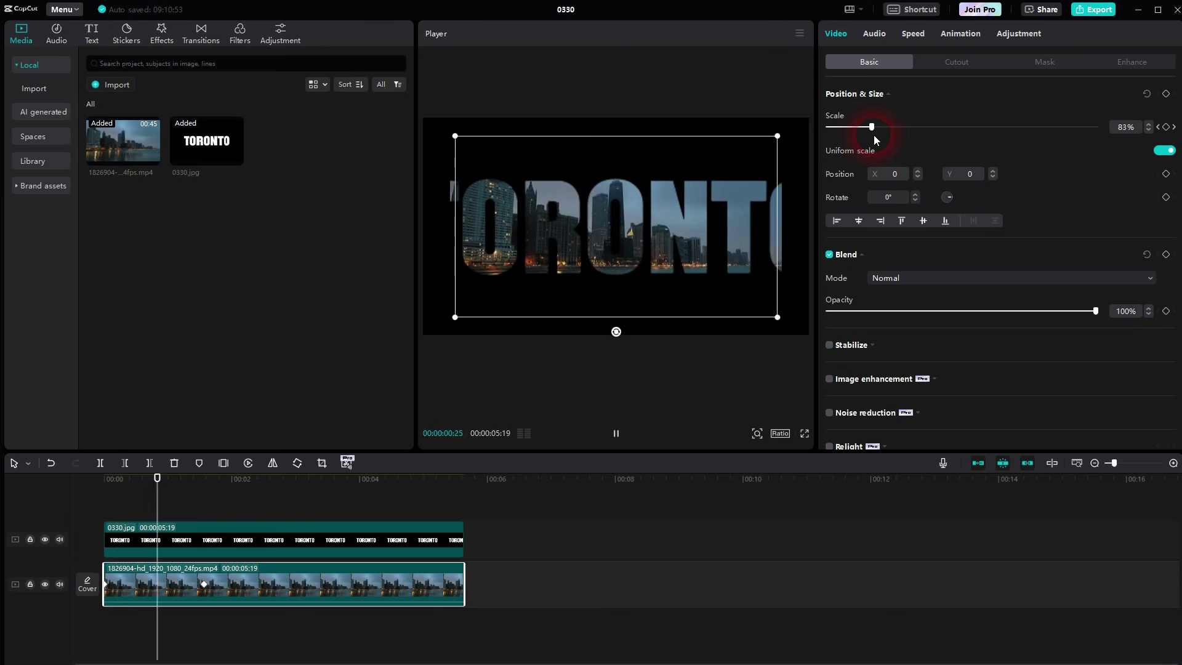
key("space")
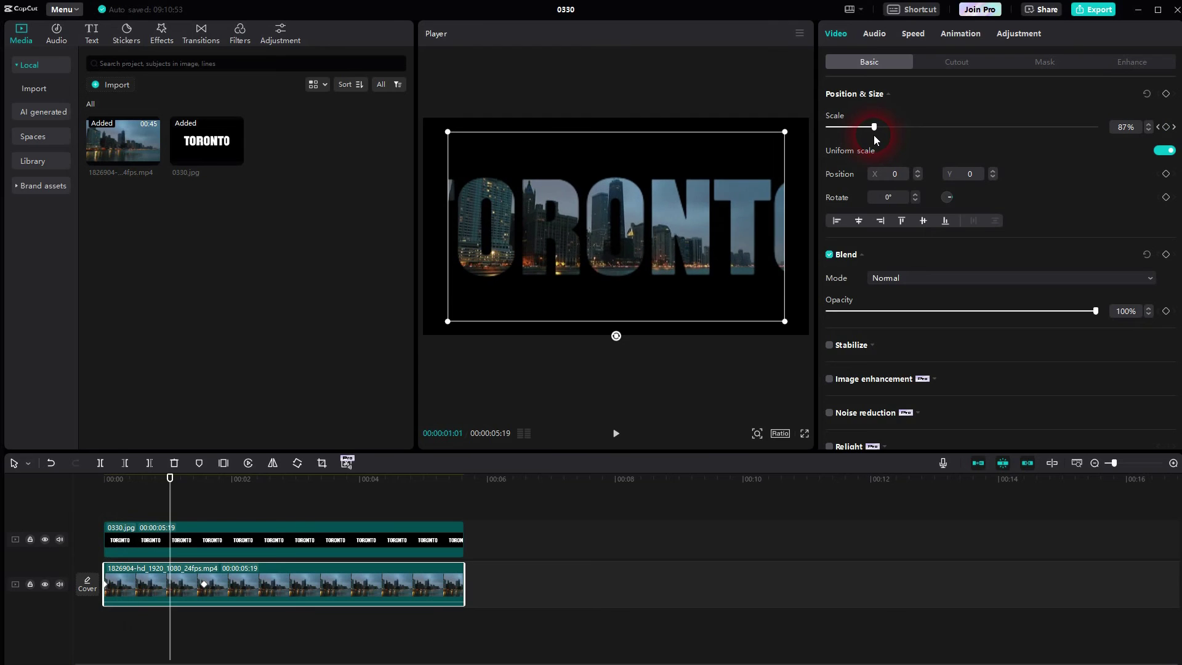
- Set a 100% scale keyframe for the skyline footage at 00:00:00:22
double_click(1122, 131)
type("100")
left_click(1154, 135)
left_click(287, 414)
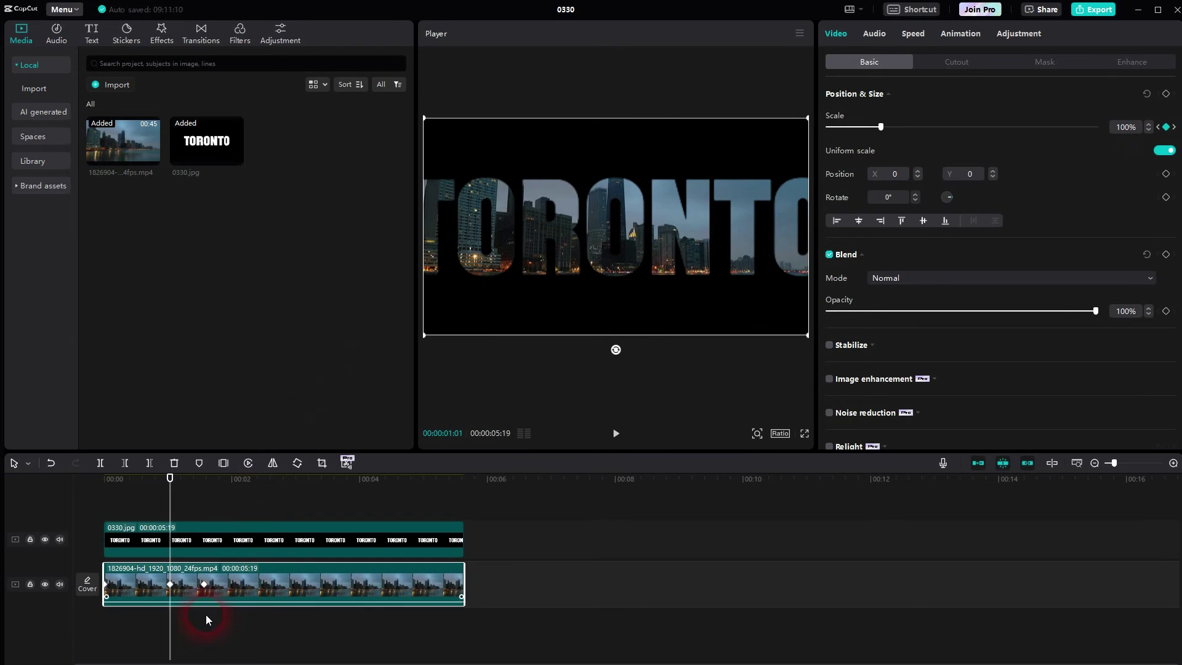
left_click(204, 585)
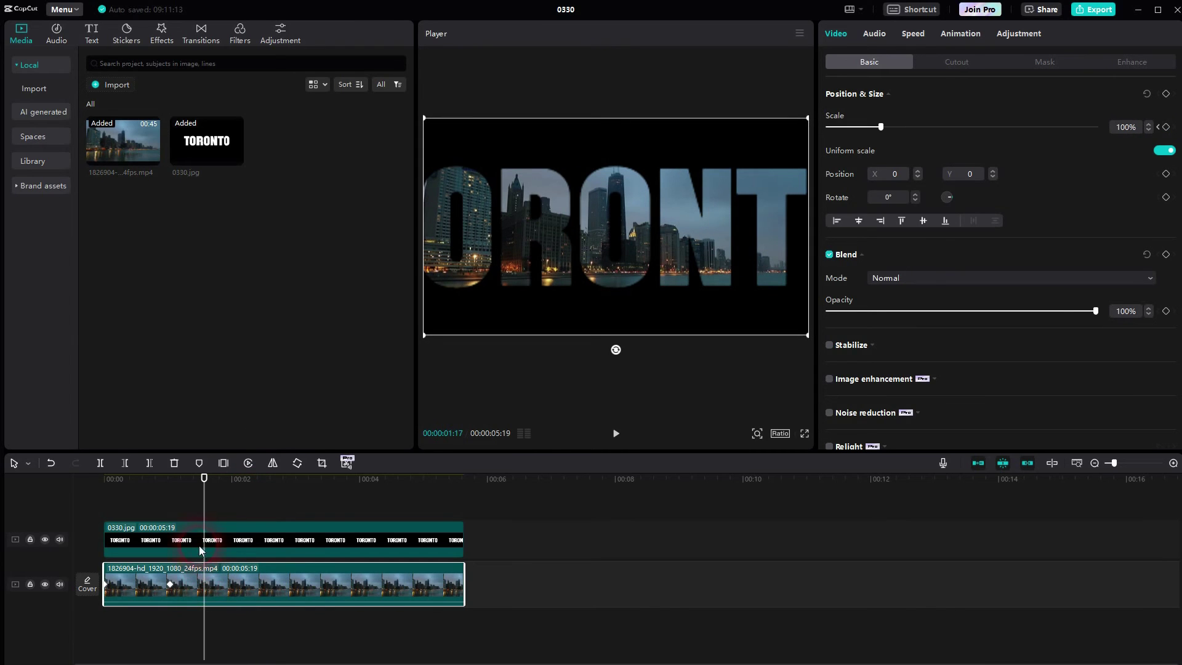
left_click_drag(198, 496, 58, 537)
- Play the reveal from the start and inspect the footage scale partway through the zoom
left_click(608, 434)
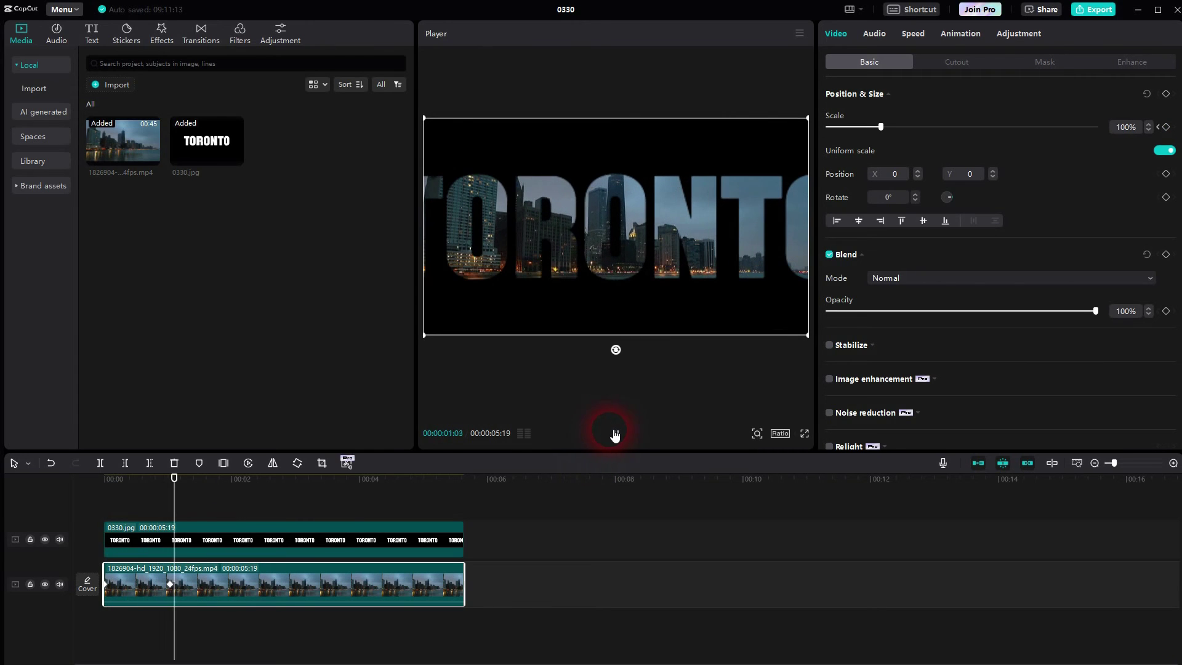
left_click(101, 554)
left_click(188, 523)
left_click(157, 519)
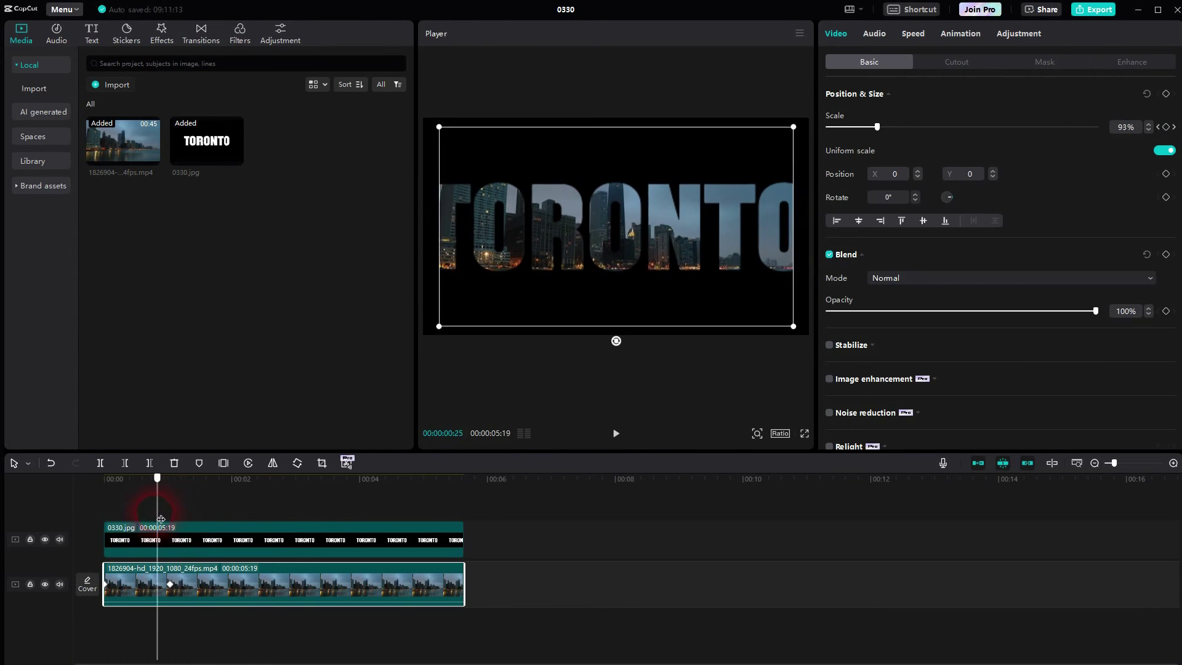
left_click(427, 224)
left_click(446, 182)
left_click(157, 507)
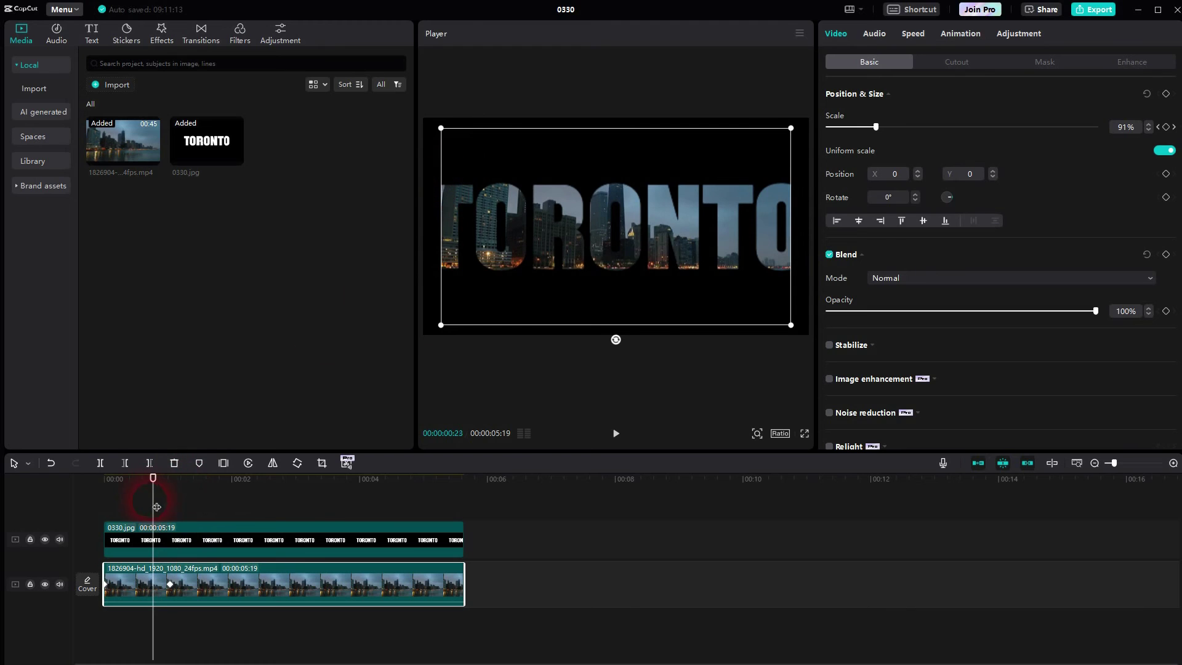
left_click(175, 585)
- Step through frames around the one-second keyframe to confirm the footage reaches full size
left_click(170, 584)
left_click(174, 534)
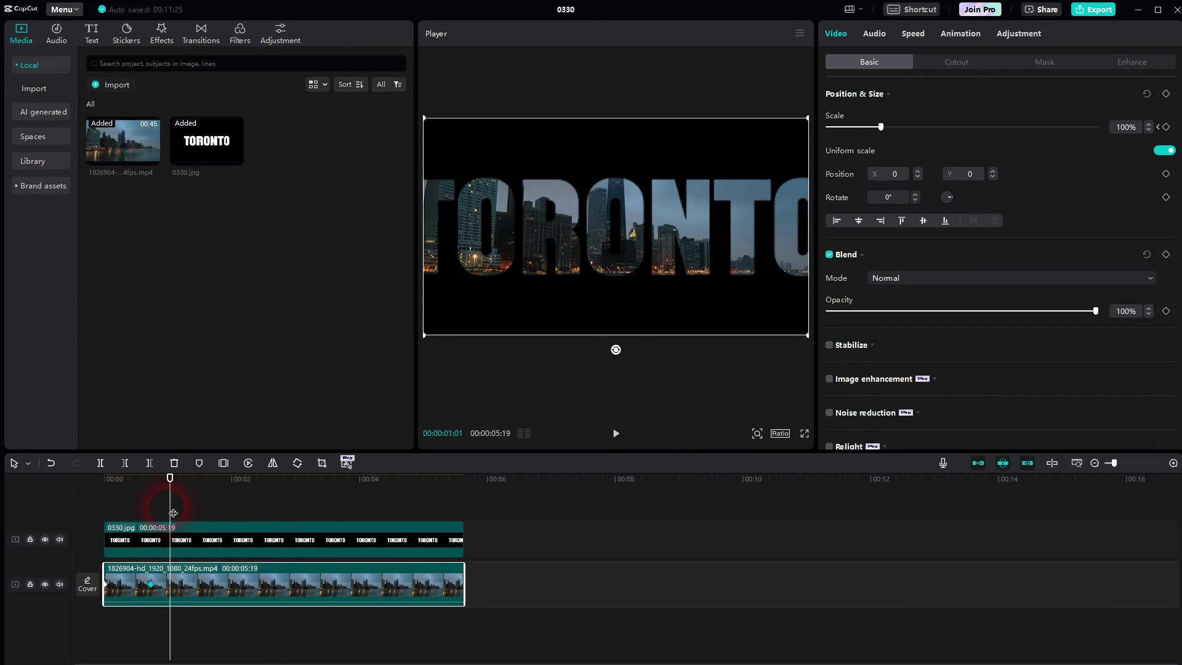
left_click(136, 516)
left_click(145, 529)
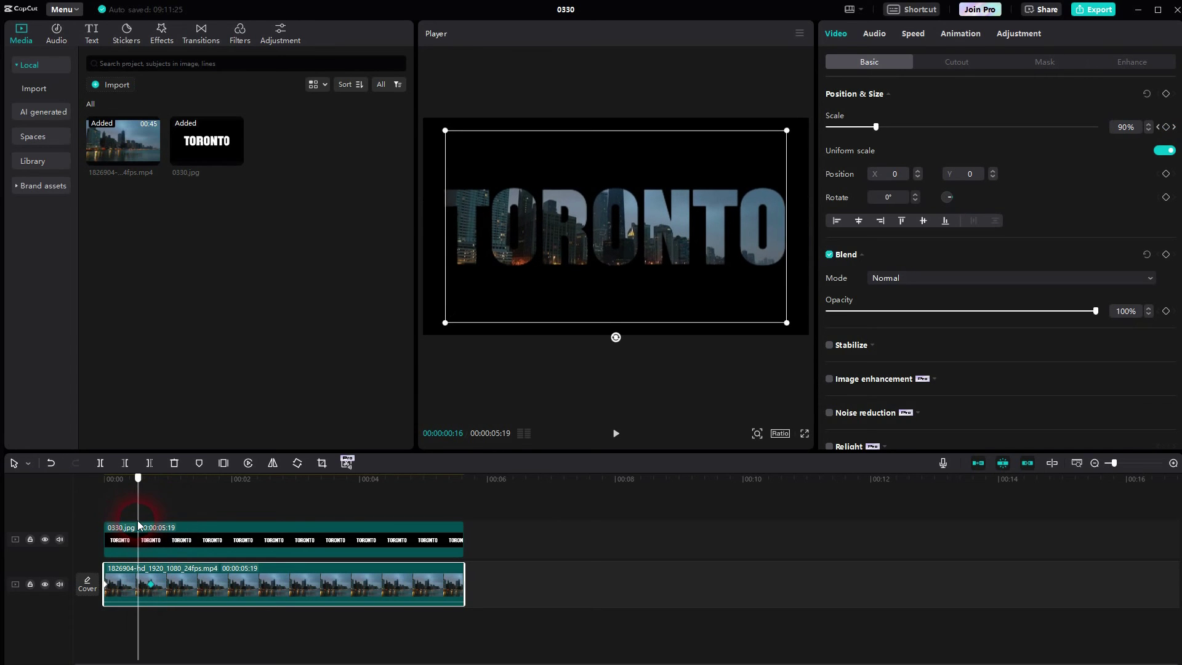
left_click(151, 531)
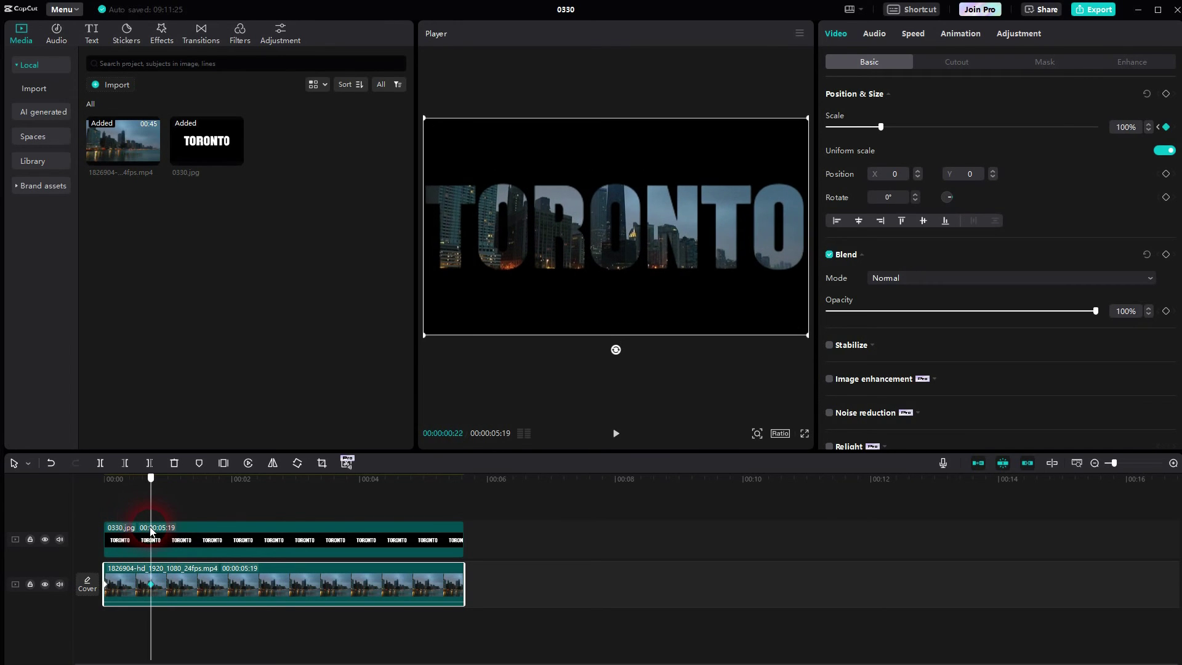
left_click_drag(151, 531, 105, 518)
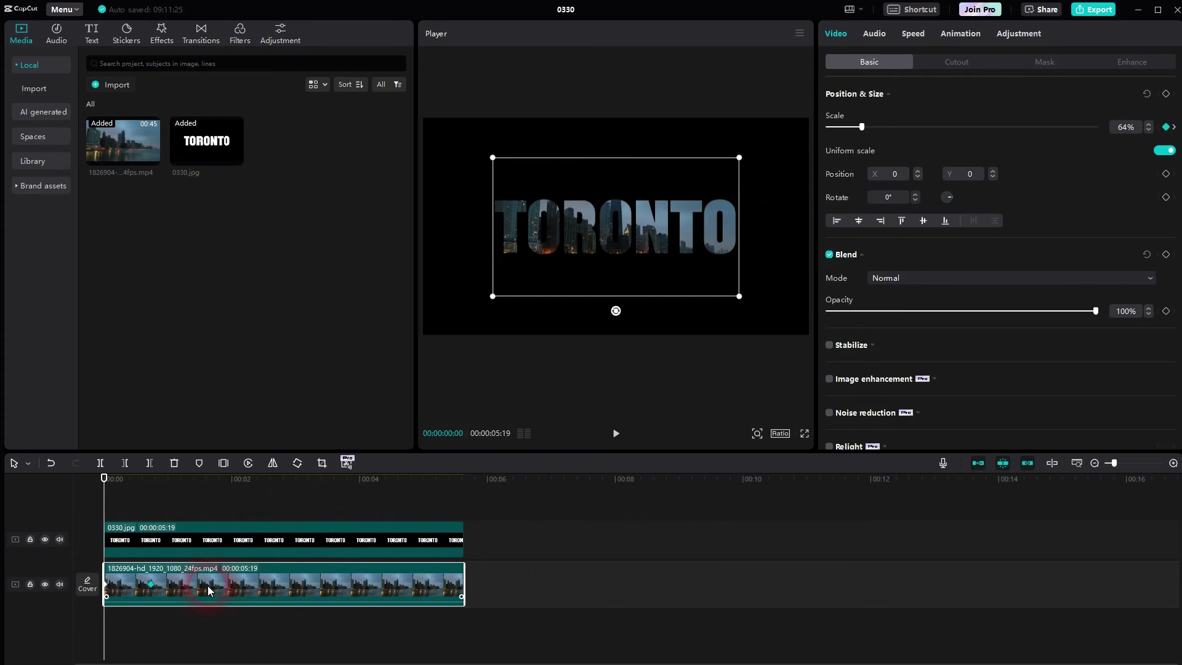
left_click(514, 532)
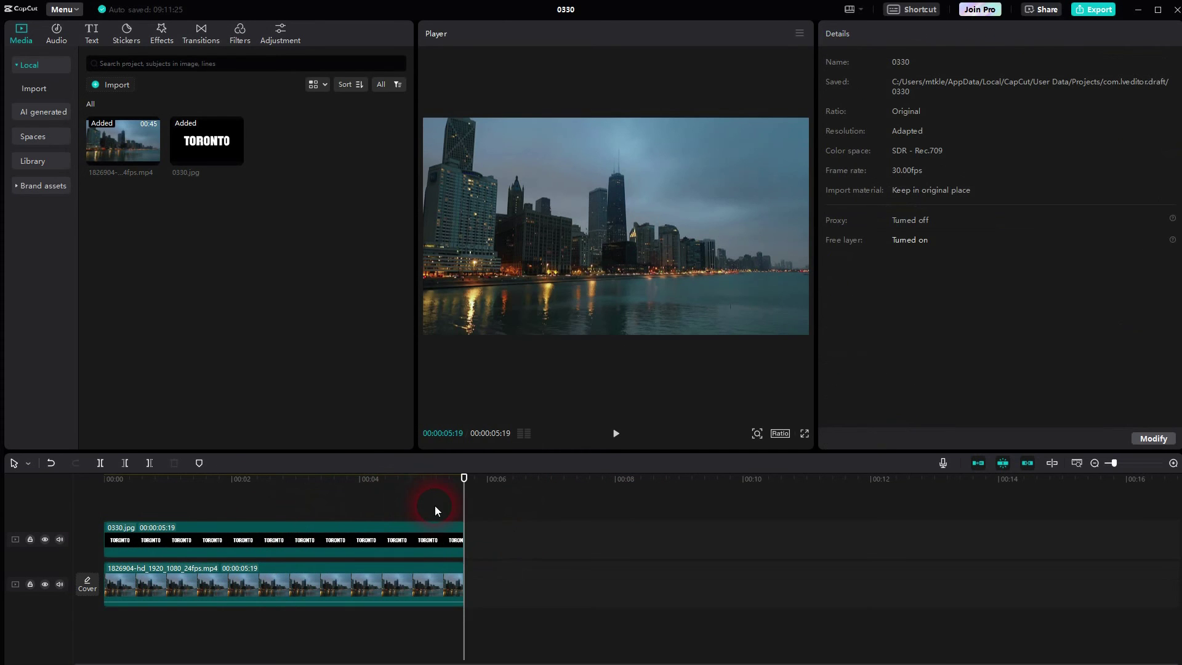
key("space")
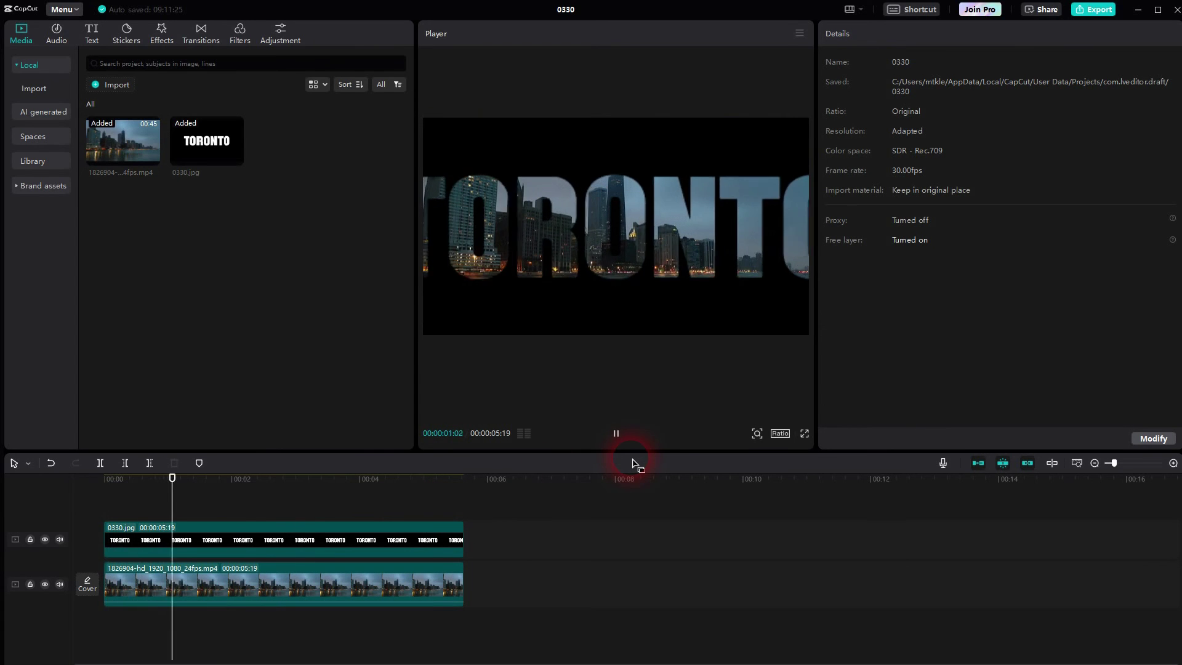
key("space")
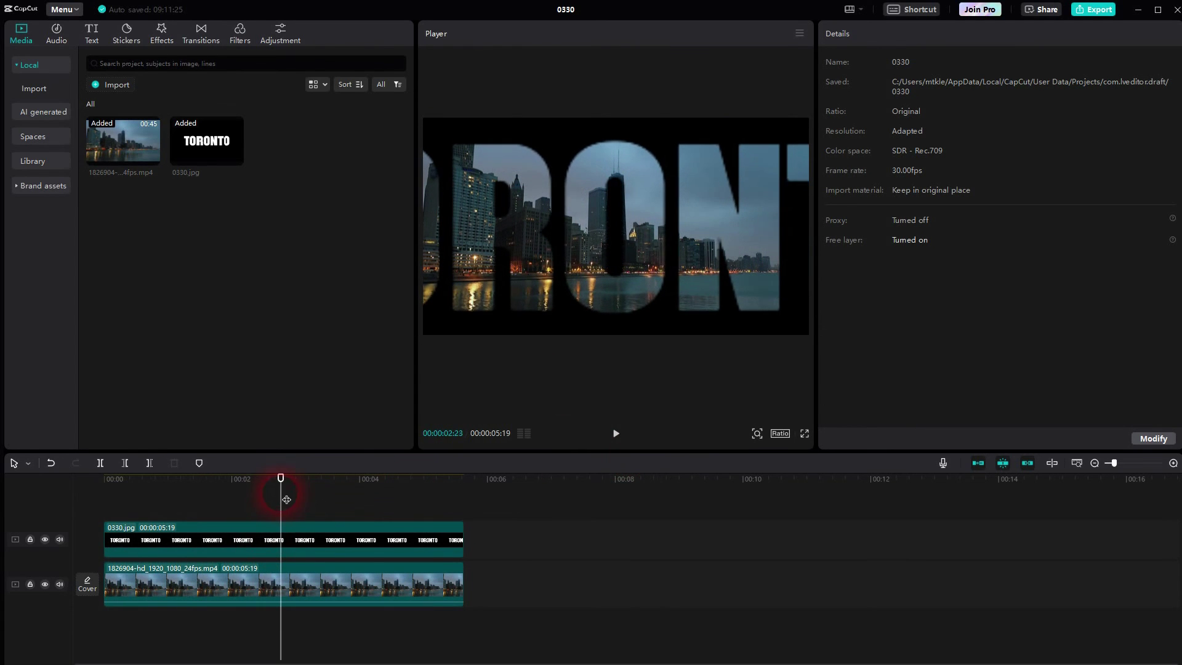
left_click_drag(286, 499, 87, 516)
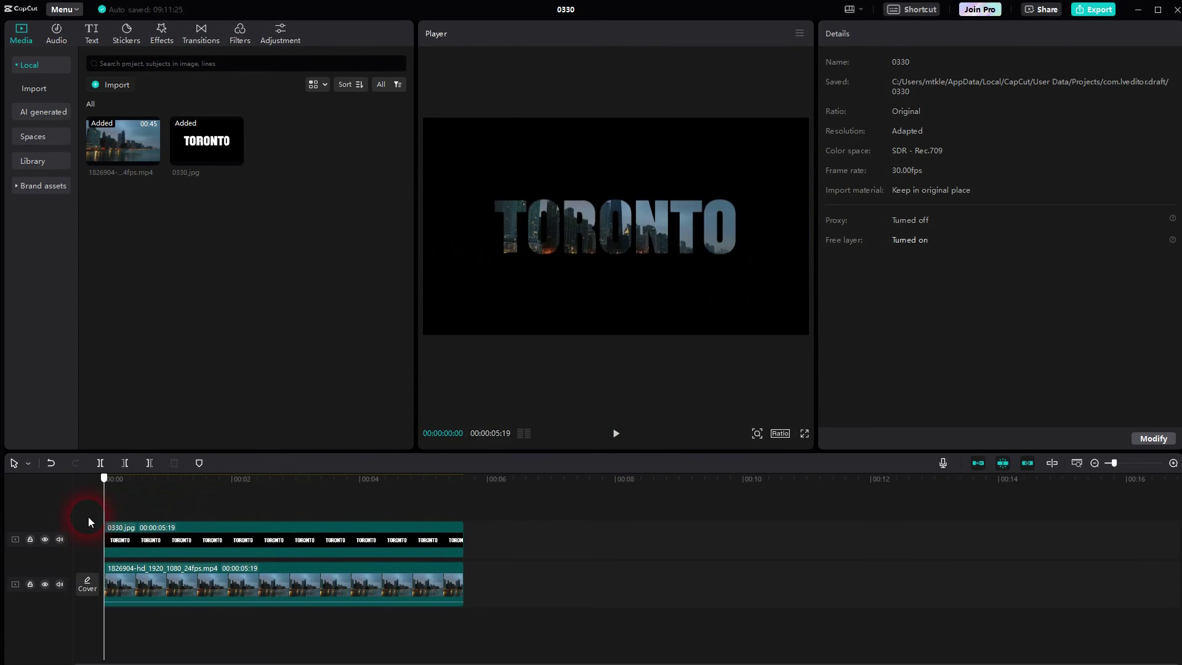
left_click(168, 594)
mouse_move(111, 502)
left_mouse_down()
mouse_move(159, 522)
mouse_move(489, 518)
mouse_move(401, 521)
mouse_move(473, 524)
left_mouse_up()
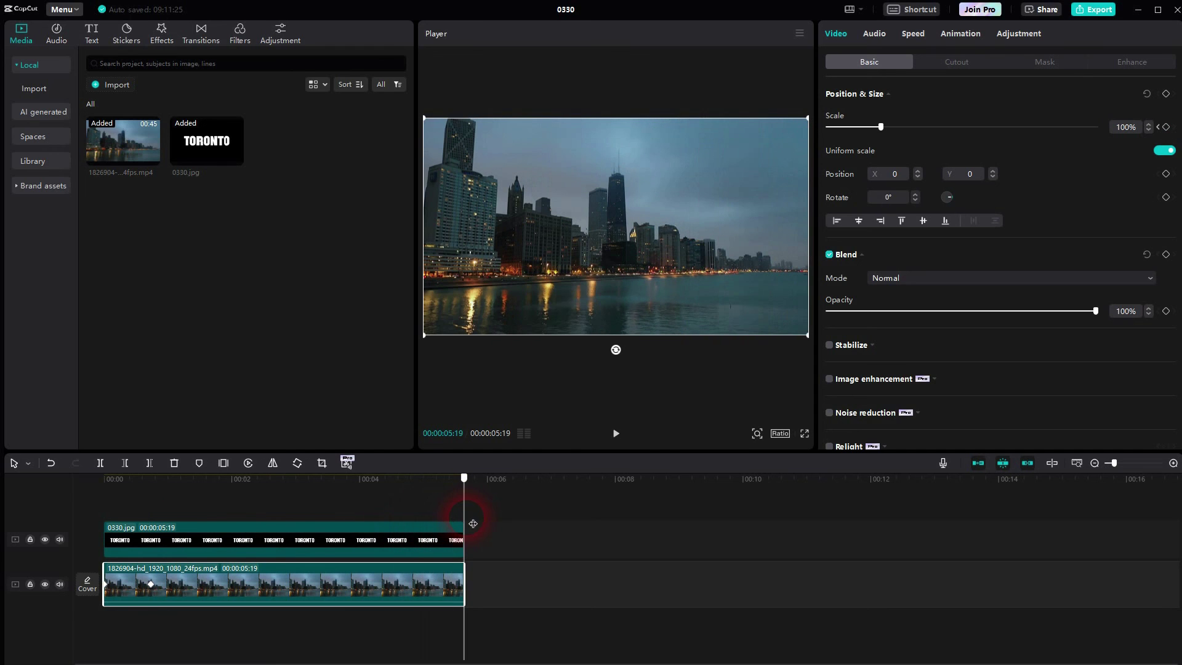
- Add a Scale keyframe of 110% at the clip's final frame, 00:00:05:19
left_click(1165, 127)
type("1")
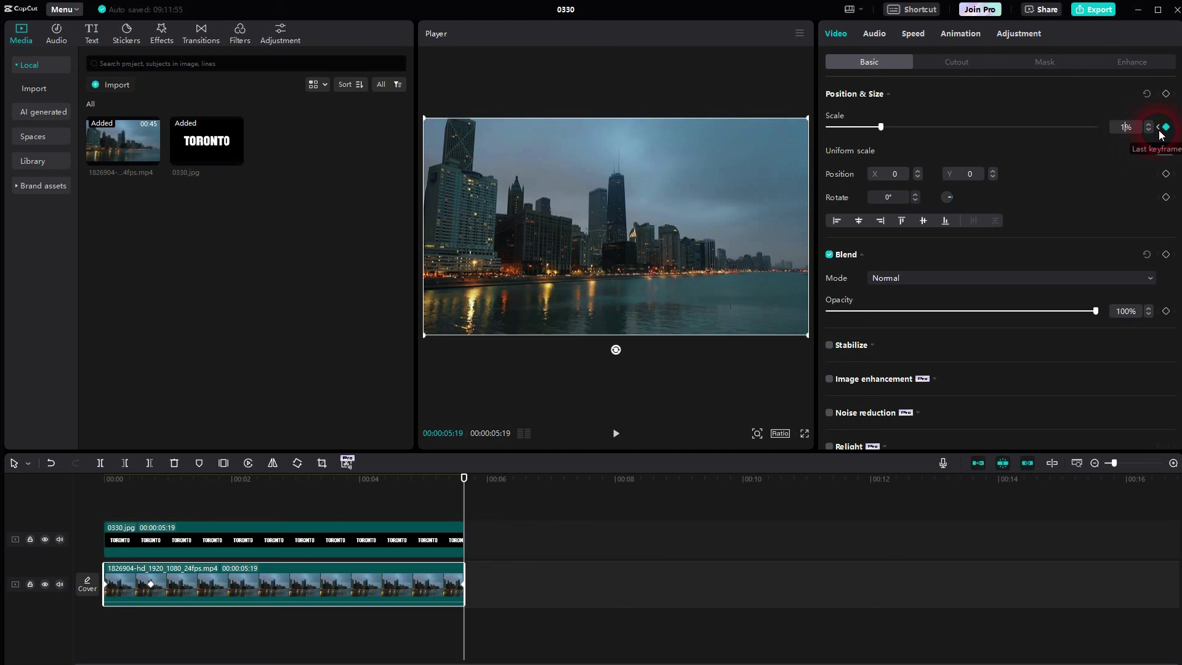
type("10")
key("Return")
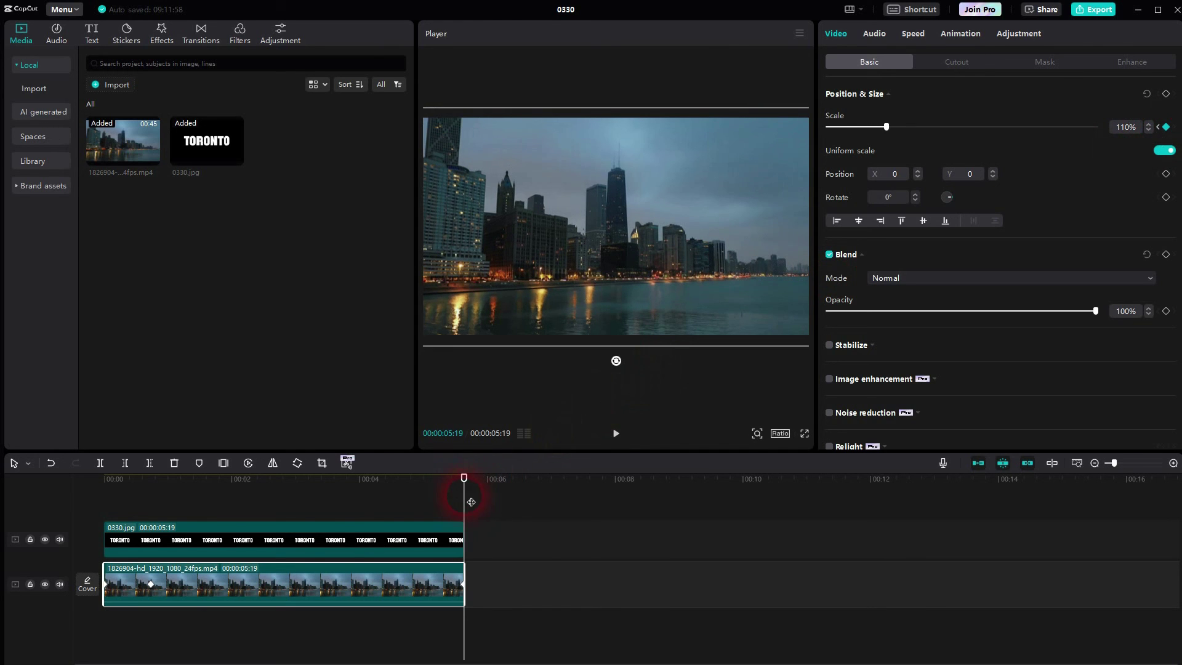
- Replay the whole animation from the start to preview the continued zoom, then reselect the skyline clip
left_click_drag(471, 501, 84, 541)
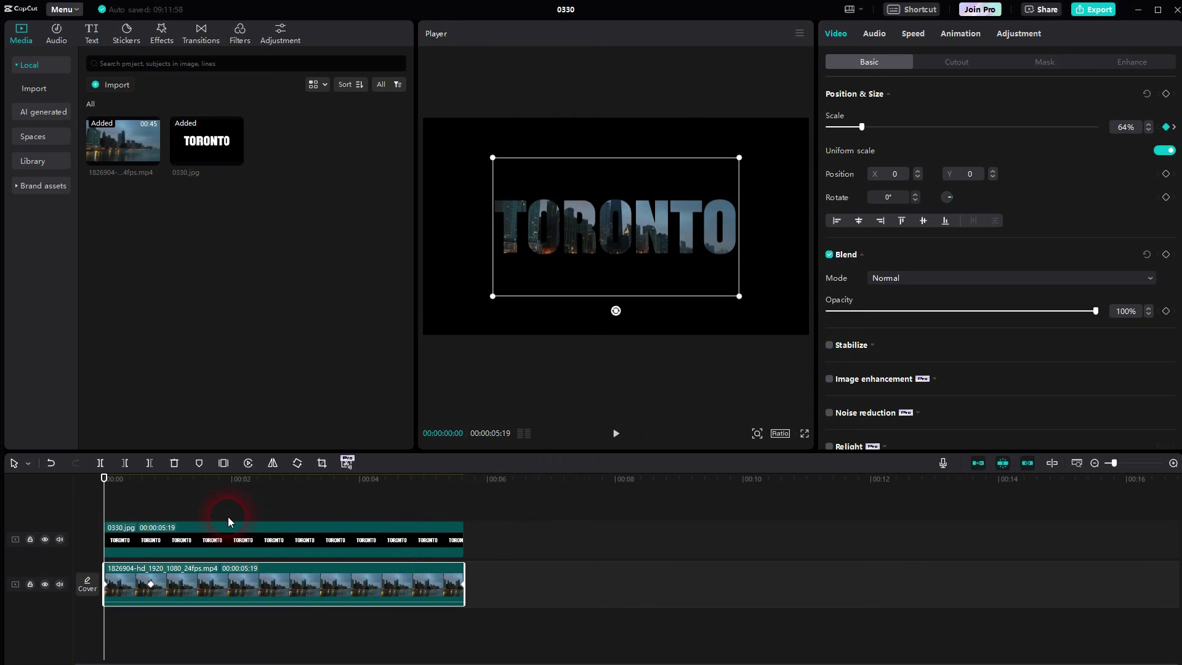
left_click(153, 501)
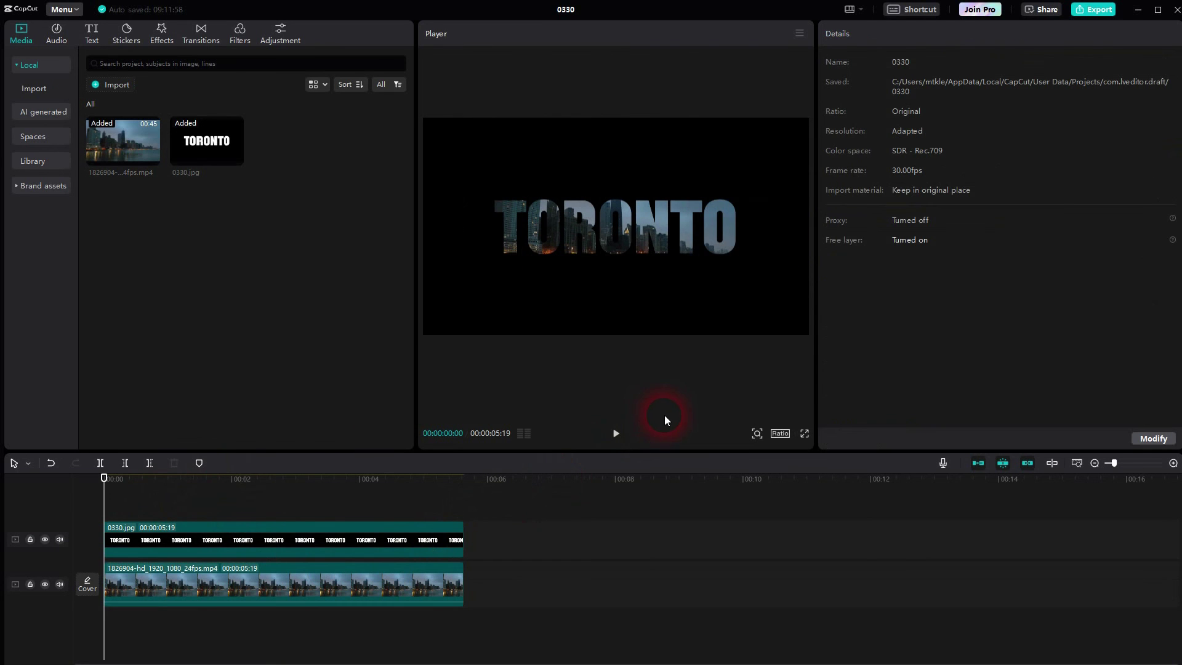
left_click(618, 434)
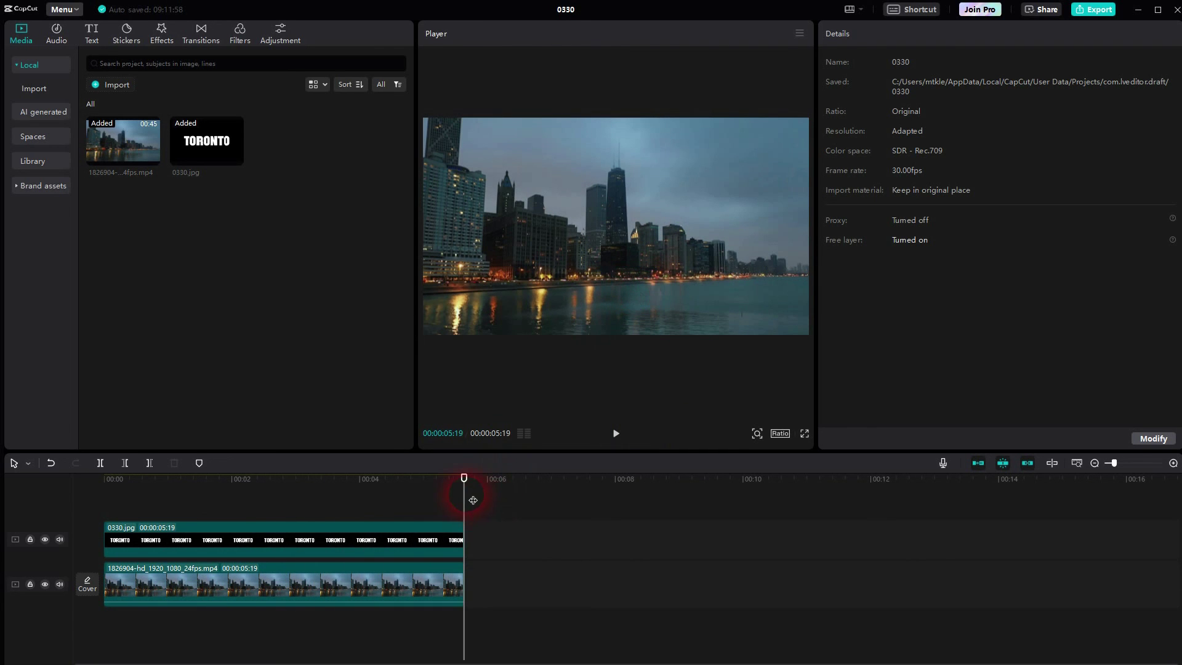
left_click_drag(473, 500, 621, 470)
left_click(382, 583)
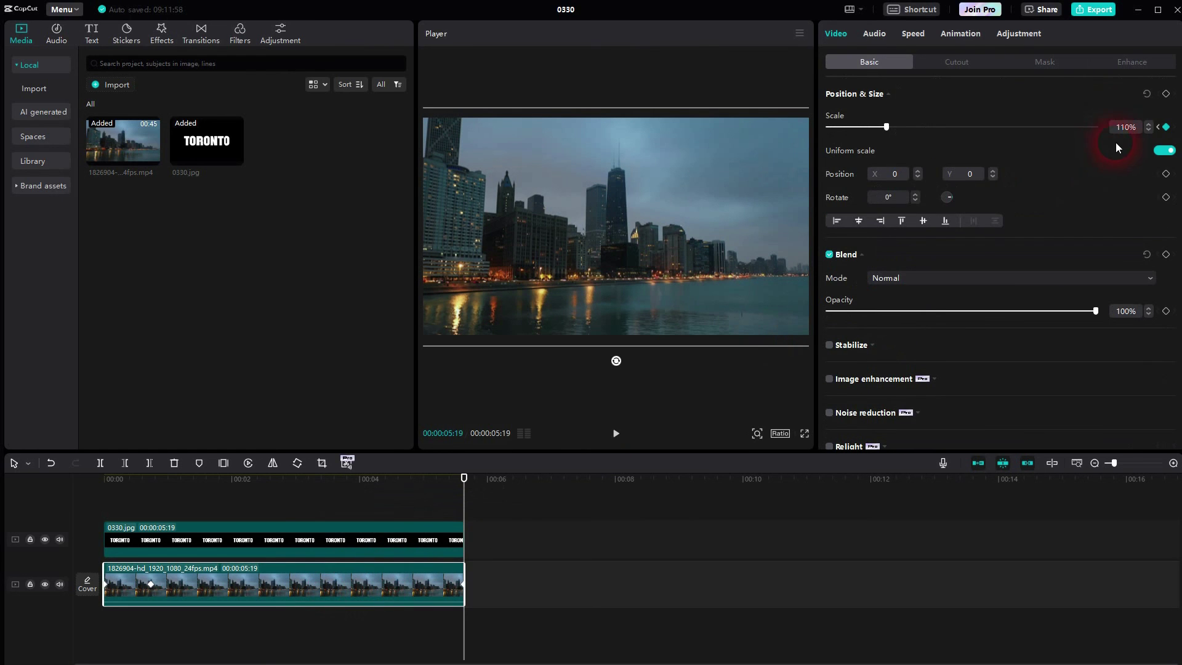